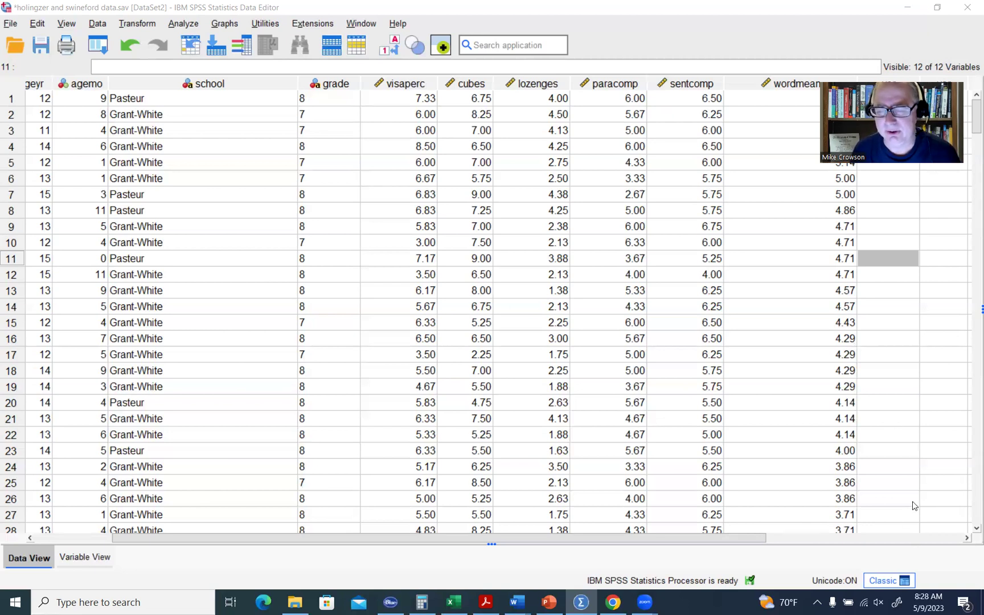
Look over the six test-score variables in the dataset, from visaperc through wordmean.
{"action": "left_click", "coordinate": [401, 85]}
{"action": "left_click", "coordinate": [474, 85]}
{"action": "left_click", "coordinate": [524, 87]}
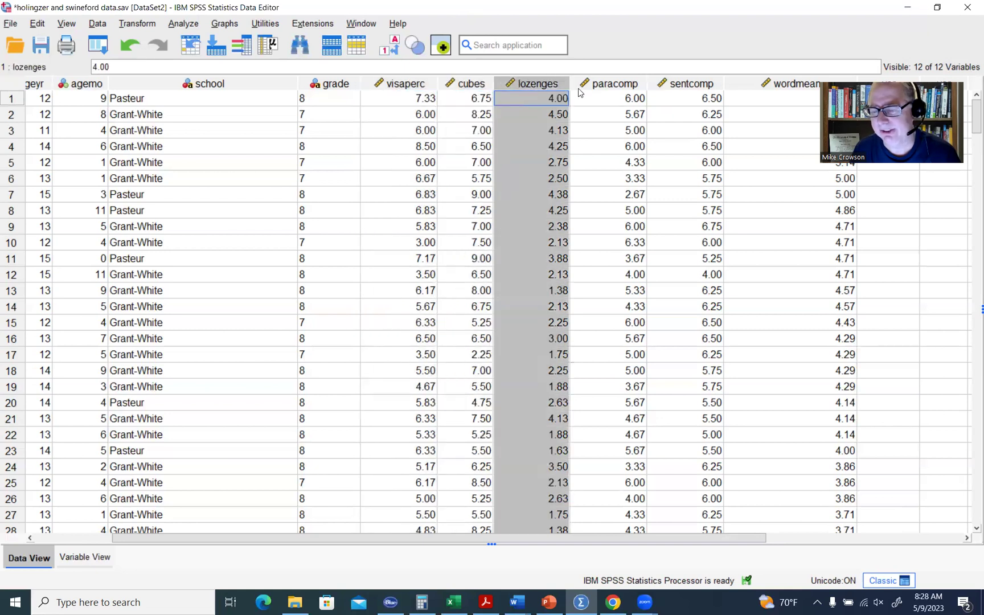
{"action": "left_click", "coordinate": [608, 89]}
{"action": "left_click", "coordinate": [667, 91]}
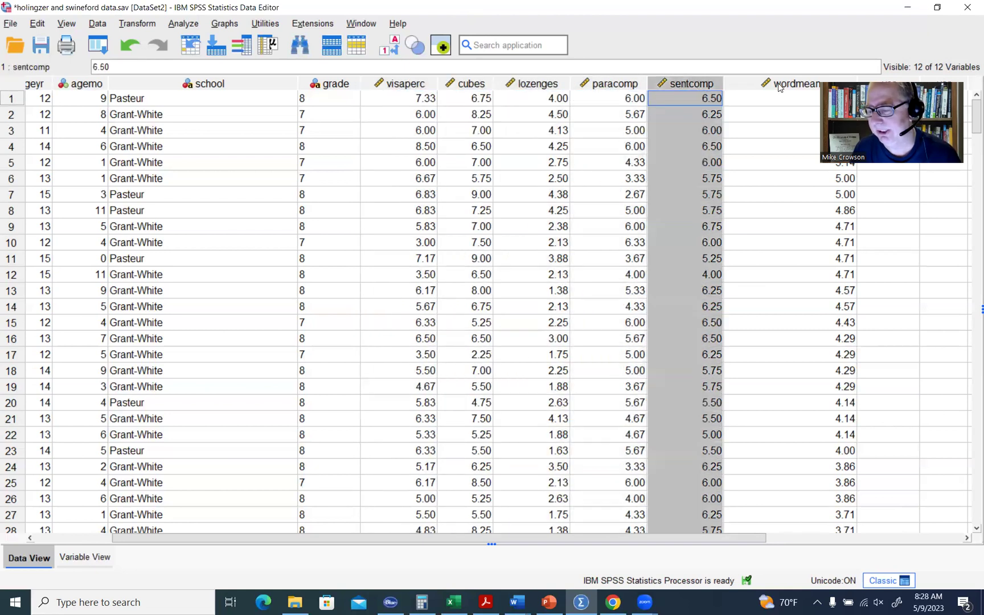
{"action": "left_click", "coordinate": [780, 85]}
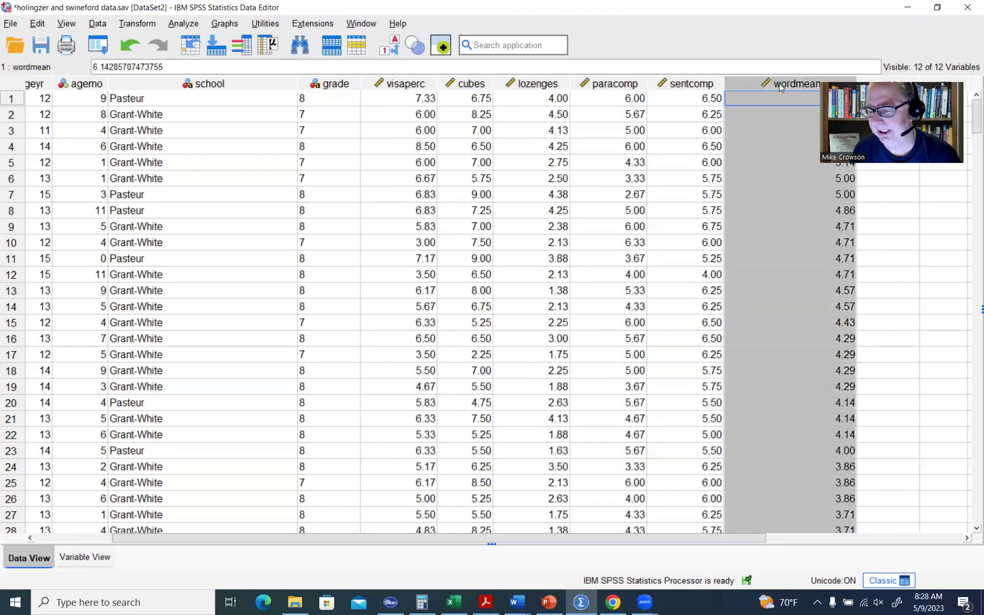
{"action": "left_click", "coordinate": [892, 294]}
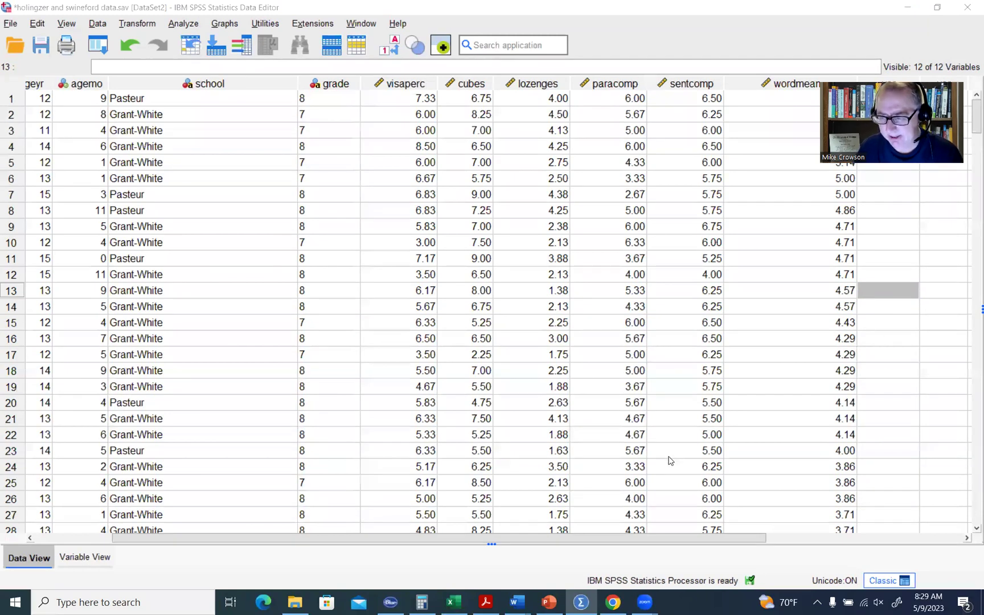
Switch to Chrome and examine the nfactors page, highlighting the reference citation and the SPSS map.sps link for Velicer's MAP test.
{"action": "left_click", "coordinate": [613, 602]}
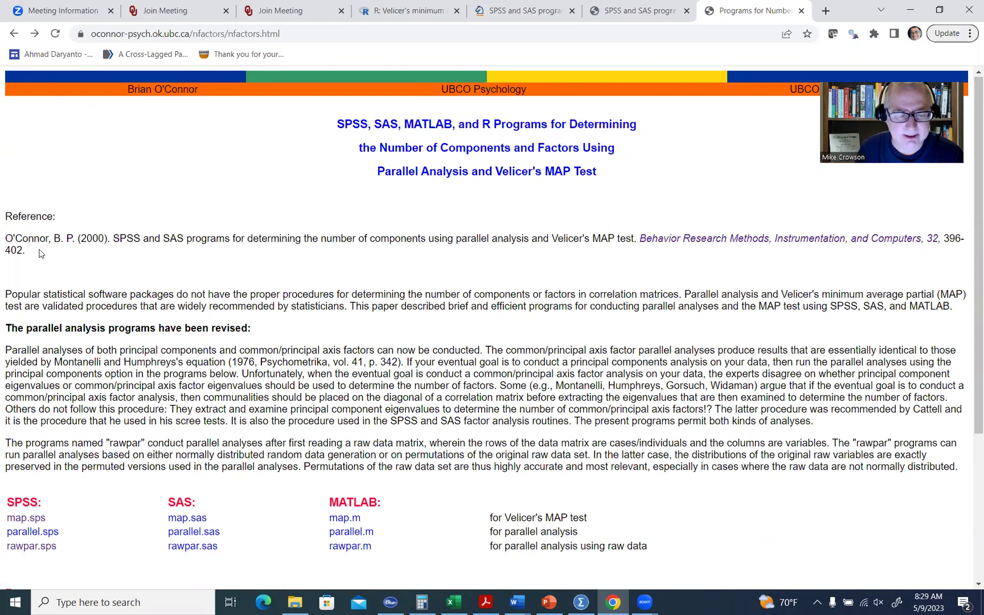
{"action": "triple_click", "coordinate": [18, 246]}
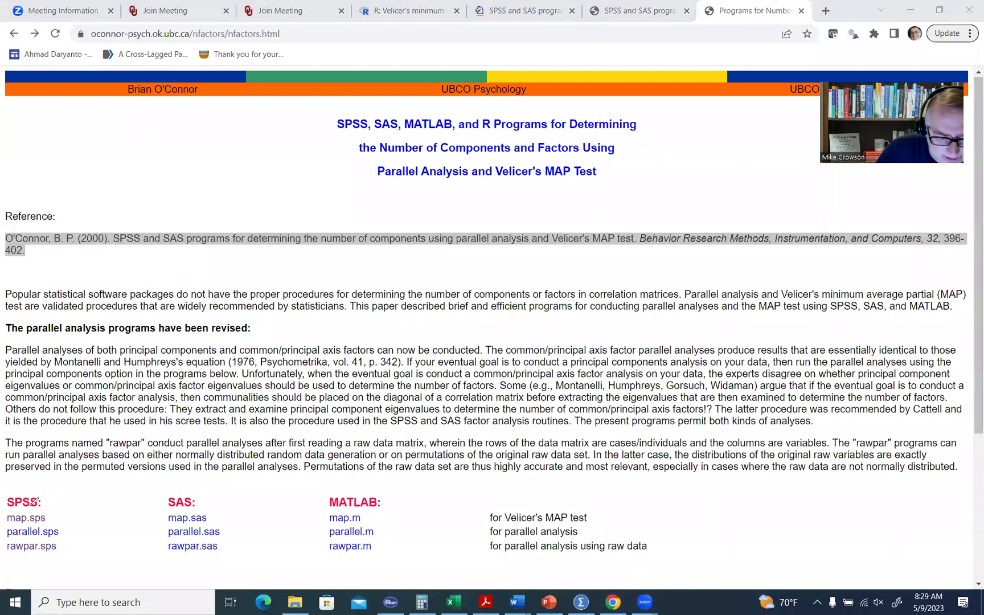
{"action": "mouse_move", "coordinate": [31, 504]}
{"action": "left_mouse_down"}
{"action": "mouse_move", "coordinate": [6, 519]}
{"action": "mouse_move", "coordinate": [40, 501]}
{"action": "left_mouse_up"}
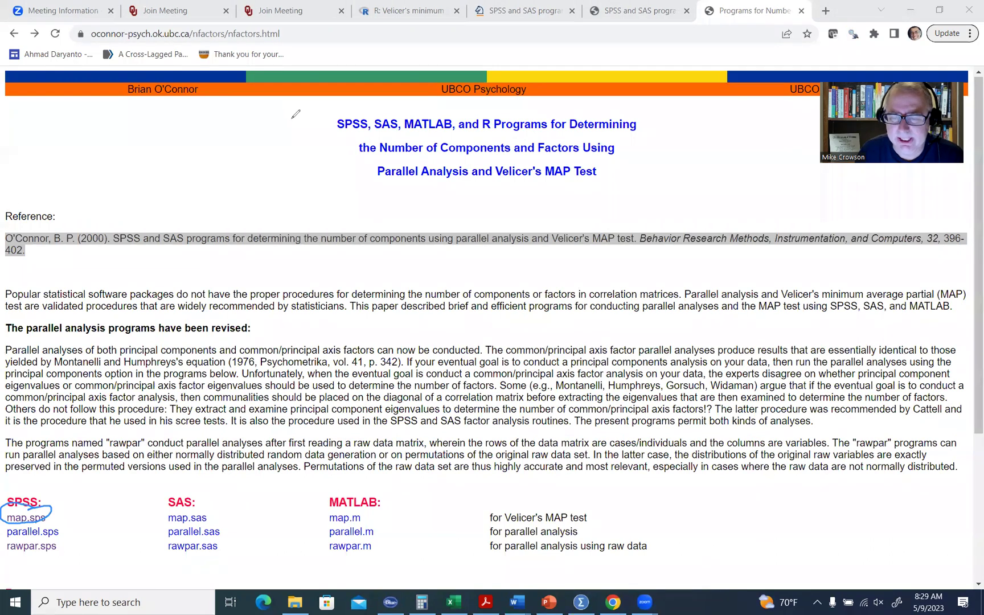
{"action": "left_click", "coordinate": [642, 110]}
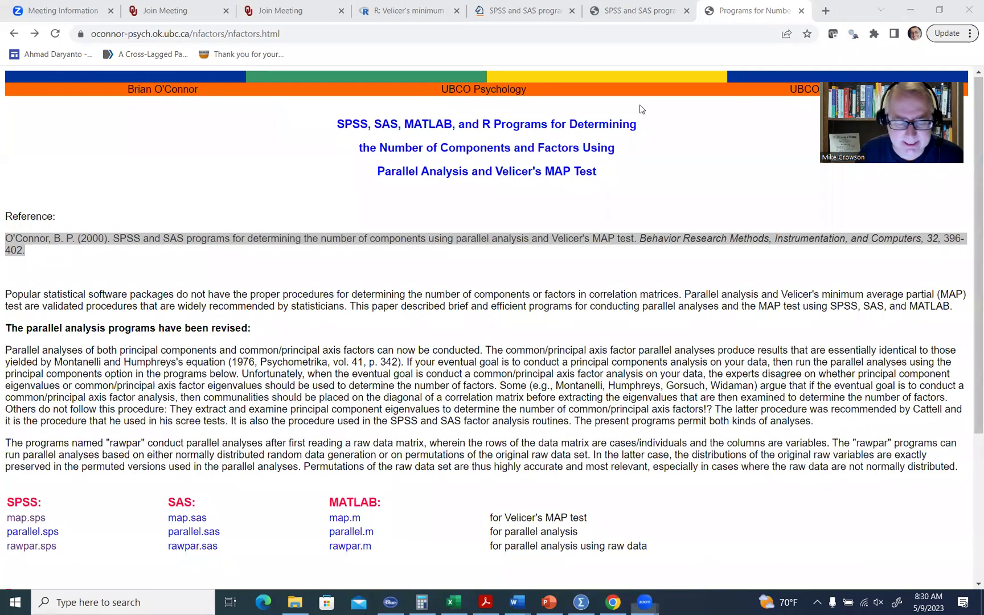
{"action": "right_click", "coordinate": [35, 522]}
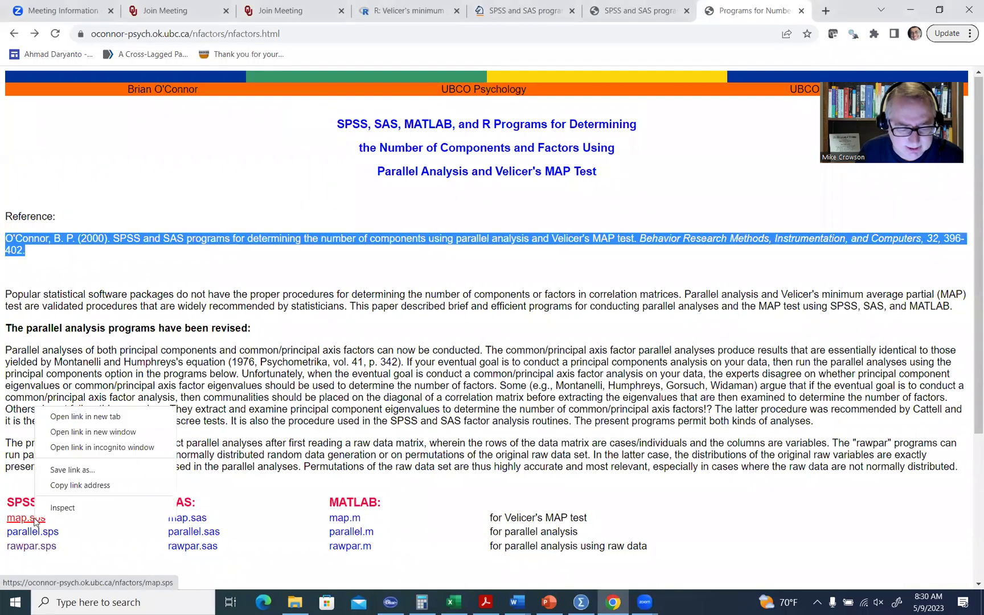
{"action": "left_click", "coordinate": [75, 470]}
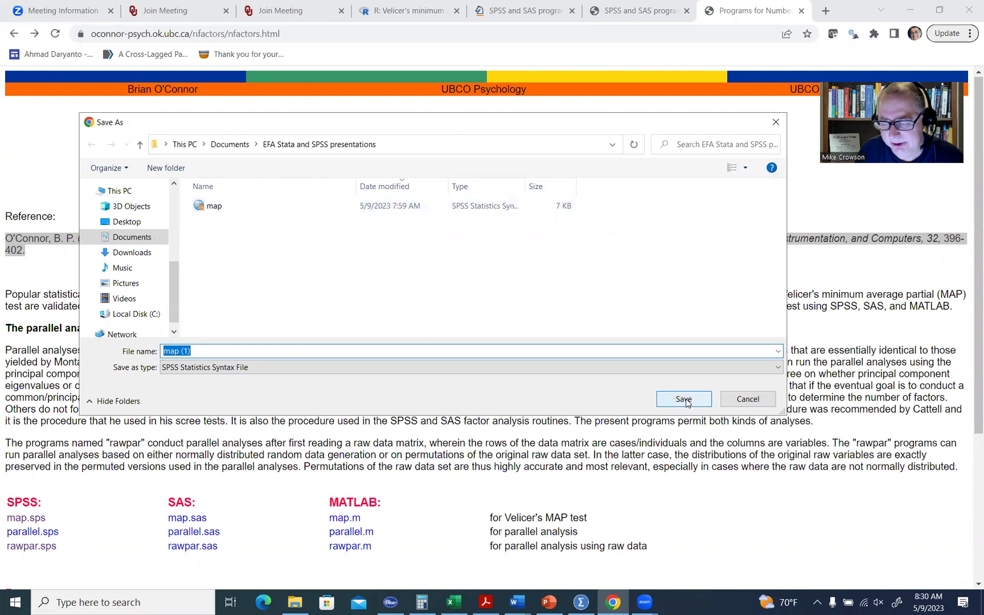
{"action": "left_click", "coordinate": [761, 402]}
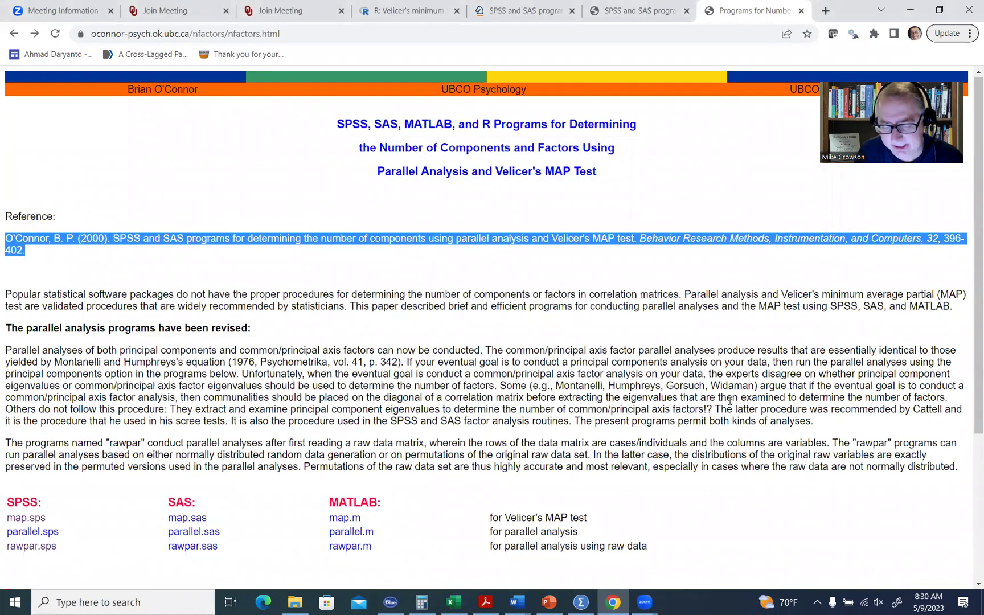
{"action": "left_click", "coordinate": [599, 396]}
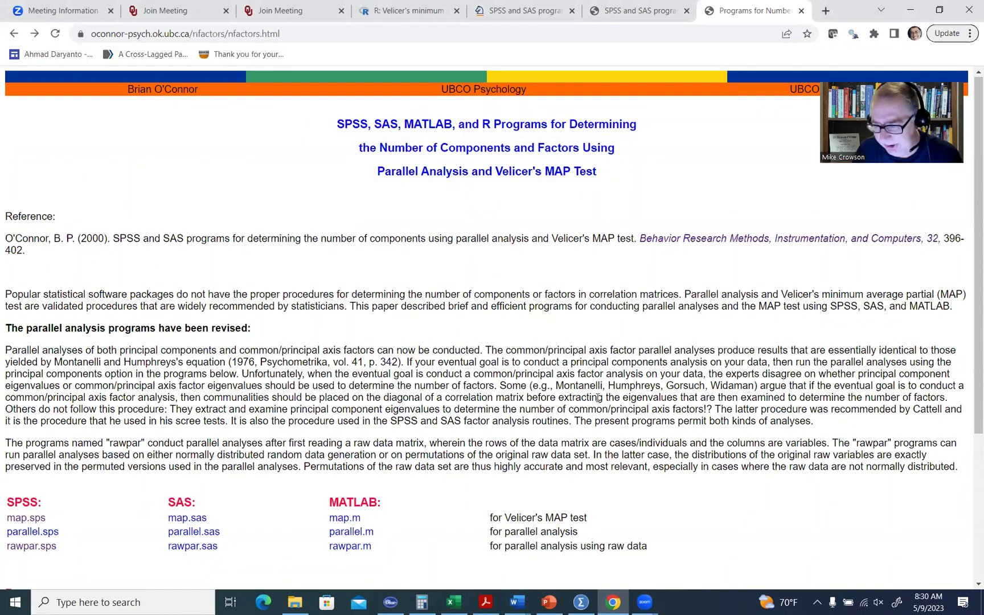
Switch back to SPSS Statistics and open the syntax file map.sps from the EFA Stata and SPSS presentations folder.
{"action": "left_click", "coordinate": [582, 603]}
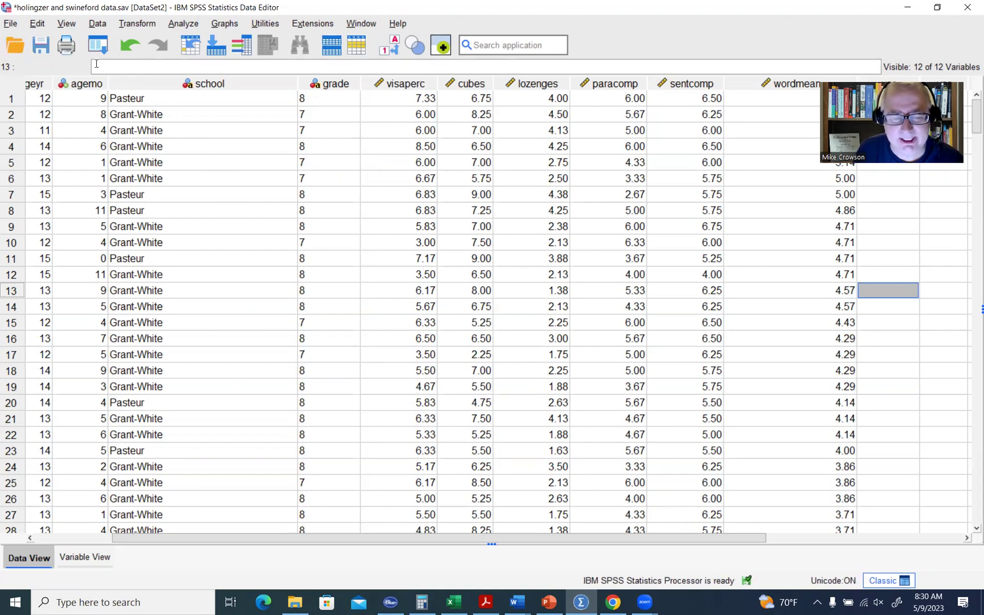
{"action": "left_click", "coordinate": [10, 23]}
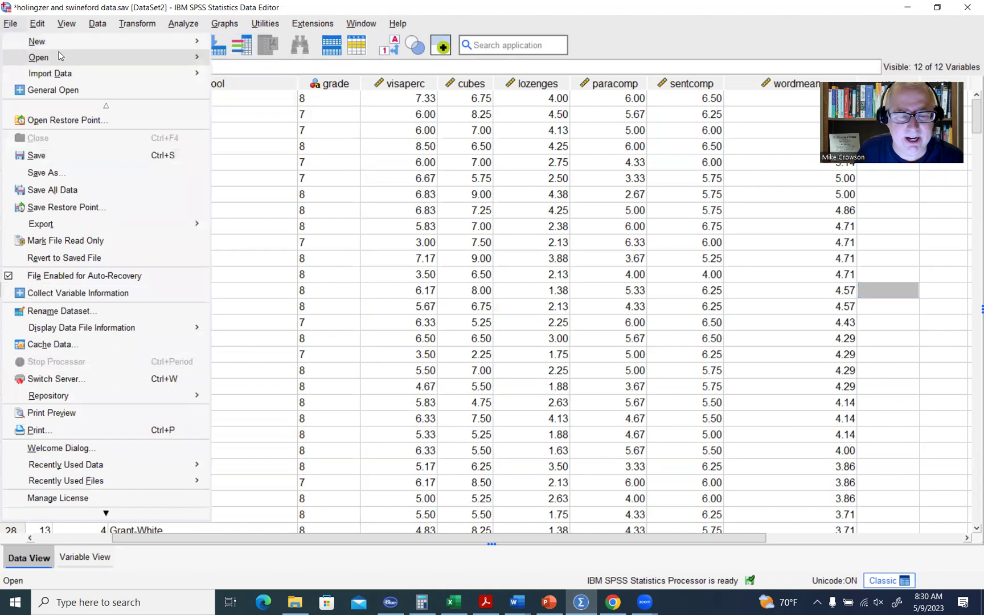
{"action": "mouse_move", "coordinate": [107, 64]}
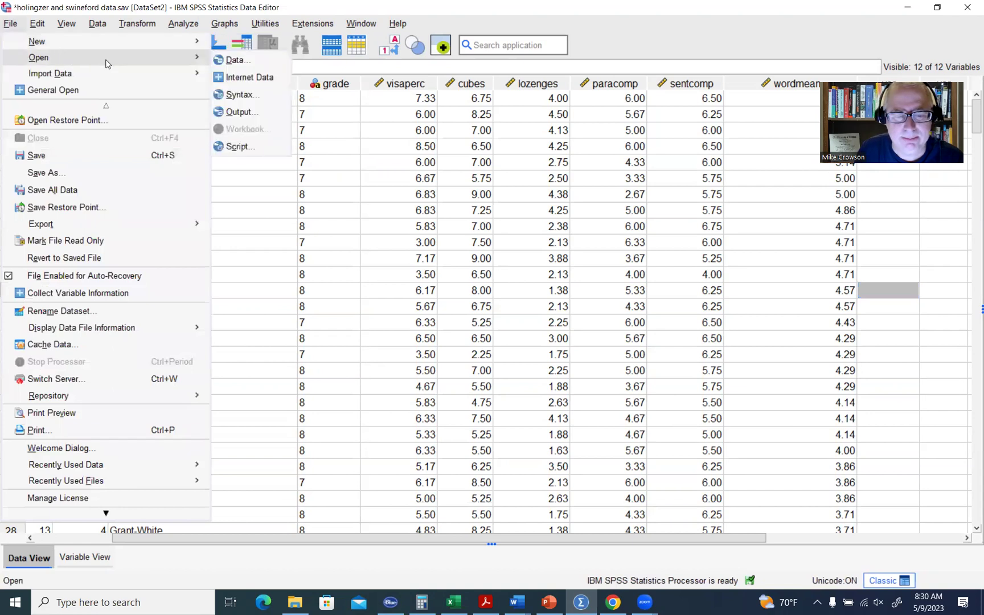
{"action": "left_click", "coordinate": [244, 97]}
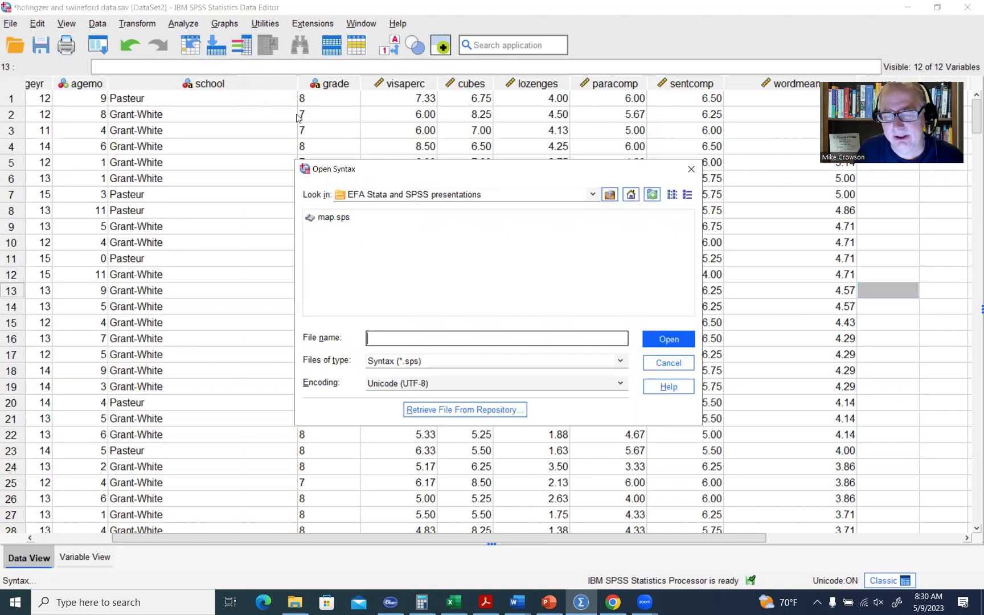
{"action": "left_click", "coordinate": [334, 218]}
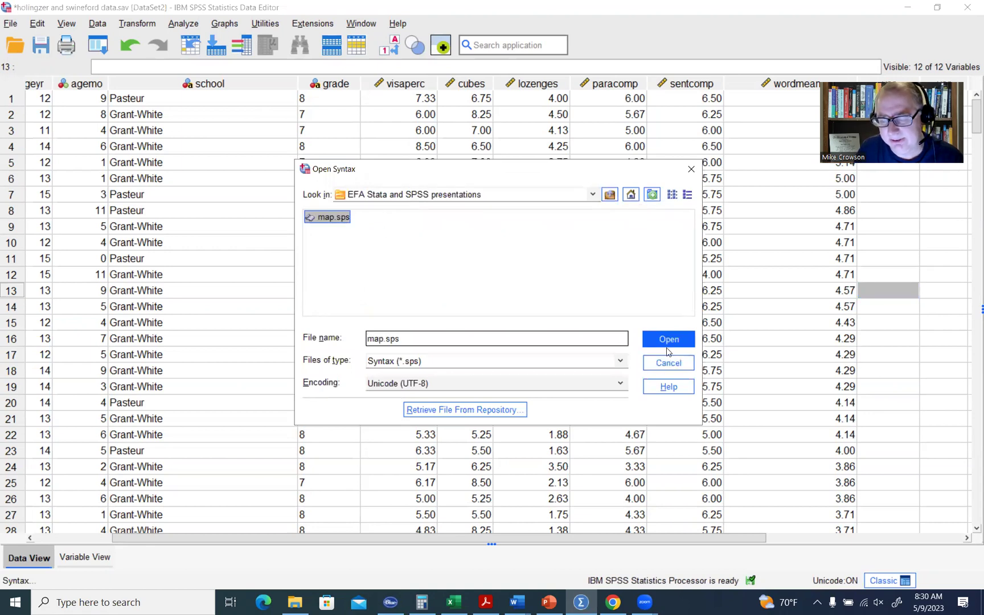
{"action": "left_click", "coordinate": [670, 342]}
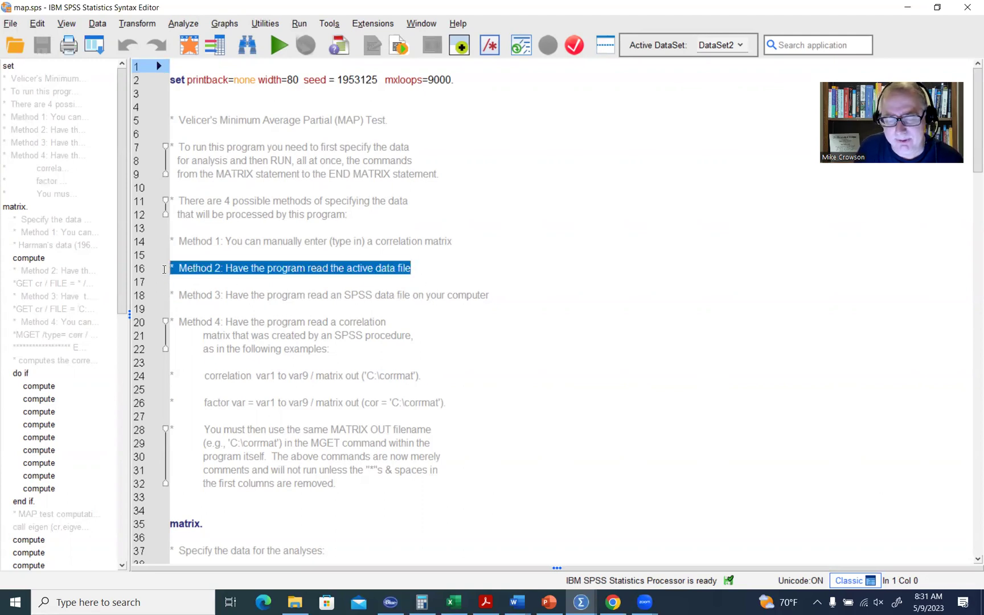
Review the note on Method 2 and the Method 1 instructions for entering a correlation matrix in the MAP syntax.
{"action": "triple_click", "coordinate": [273, 267]}
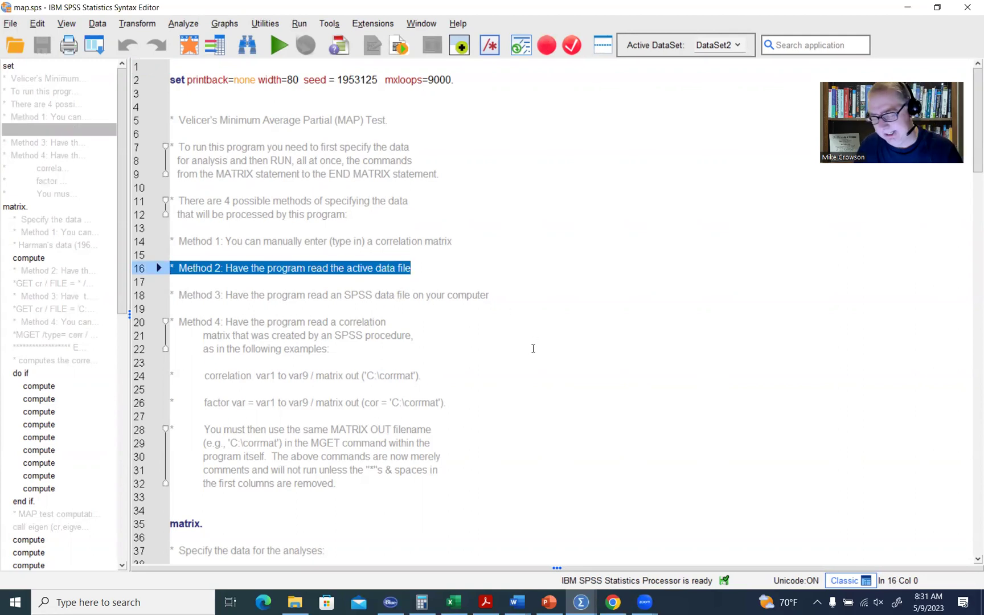
{"action": "scroll", "coordinate": [535, 368], "scroll_direction": "down", "scroll_amount": 7}
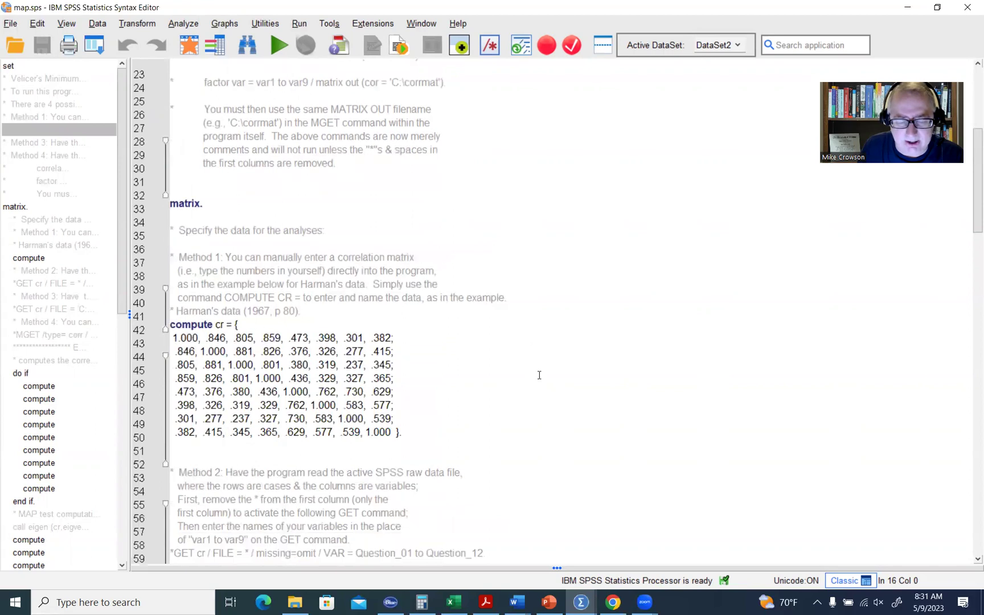
{"action": "scroll", "coordinate": [540, 375], "scroll_direction": "down", "scroll_amount": 4}
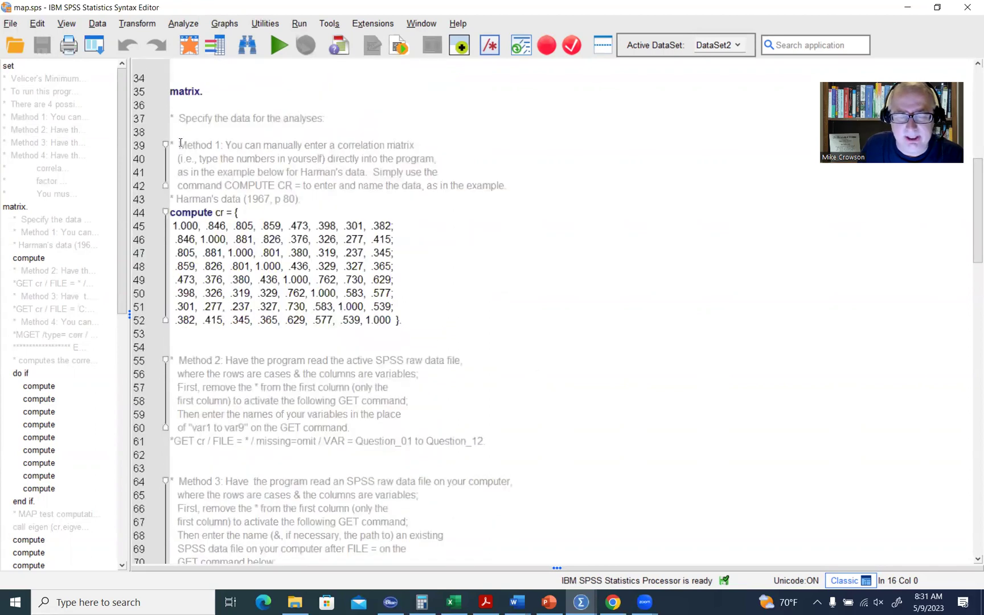
{"action": "left_click_drag", "start_coordinate": [180, 143], "coordinate": [363, 200]}
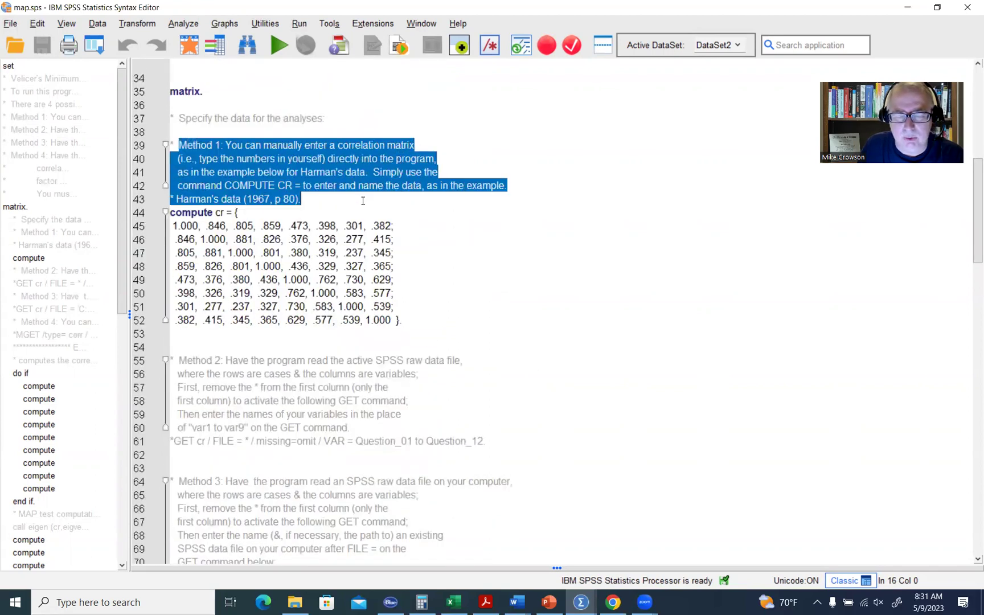
{"action": "left_click", "coordinate": [173, 143]}
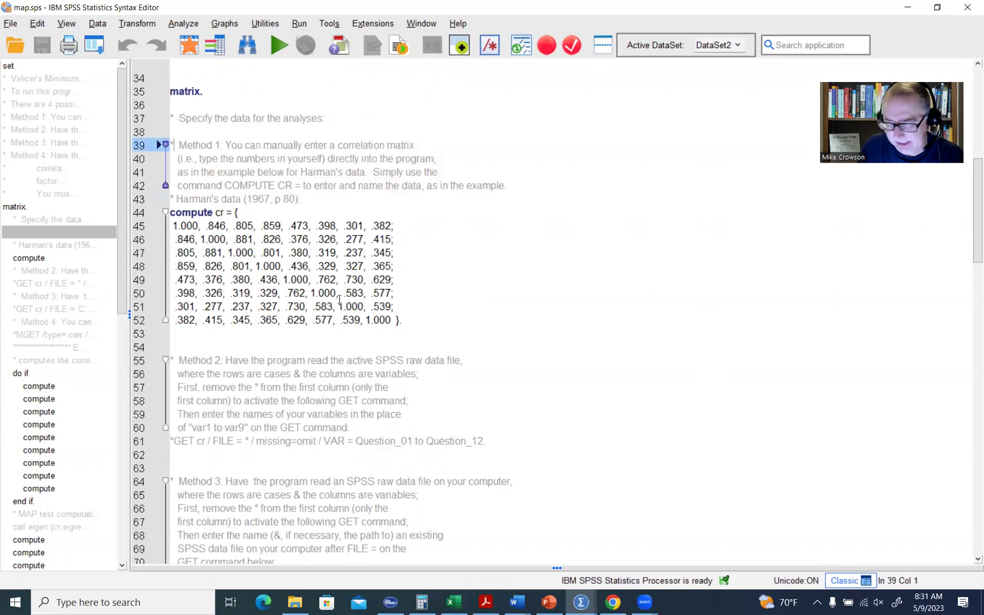
{"action": "key", "text": "BackSpace"}
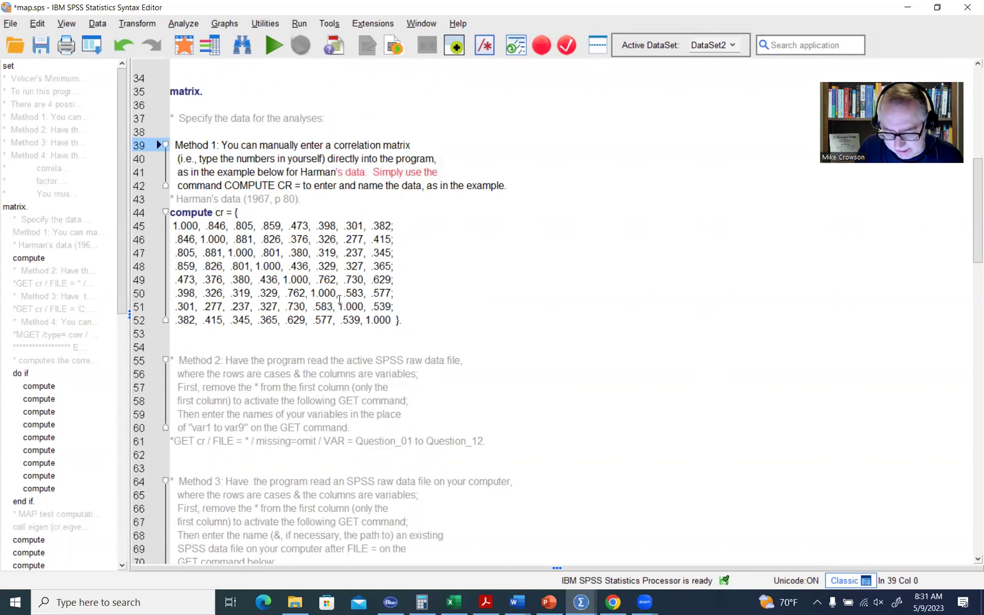
{"action": "type", "text": "*"}
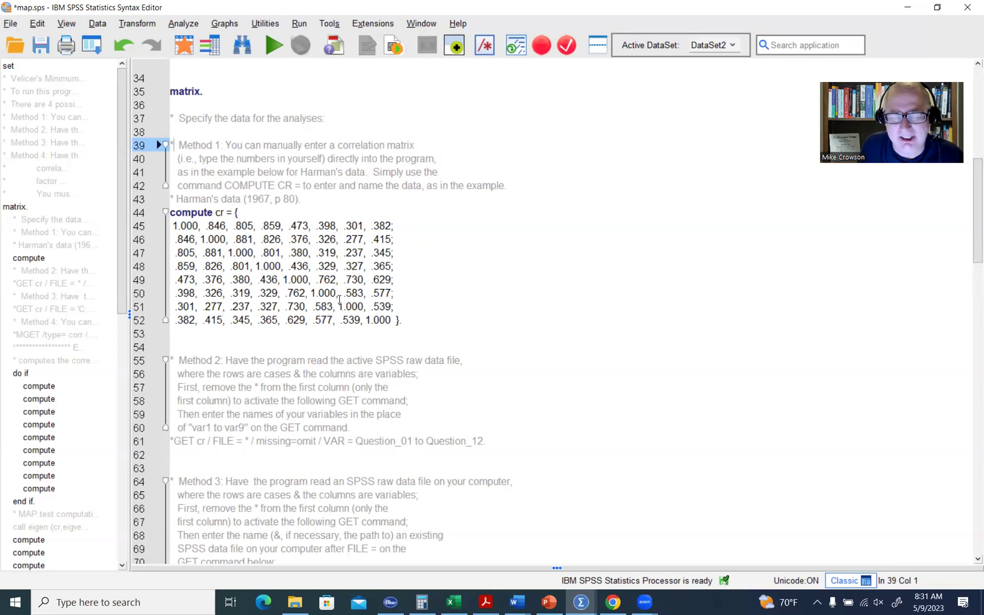
Comment out the Method 1 "compute cr" example matrix on line 44 by adding an asterisk before the command.
{"action": "key", "text": "Down"}
{"action": "key", "text": "Down"}
{"action": "key", "text": "Down"}
{"action": "key", "text": "Down"}
{"action": "key", "text": "Down"}
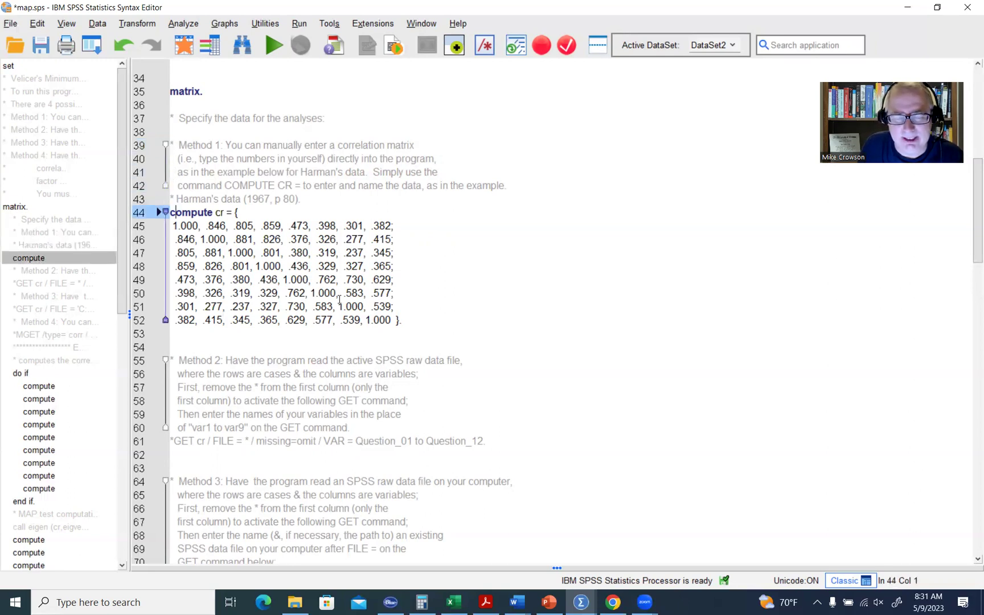
{"action": "key", "text": "Home"}
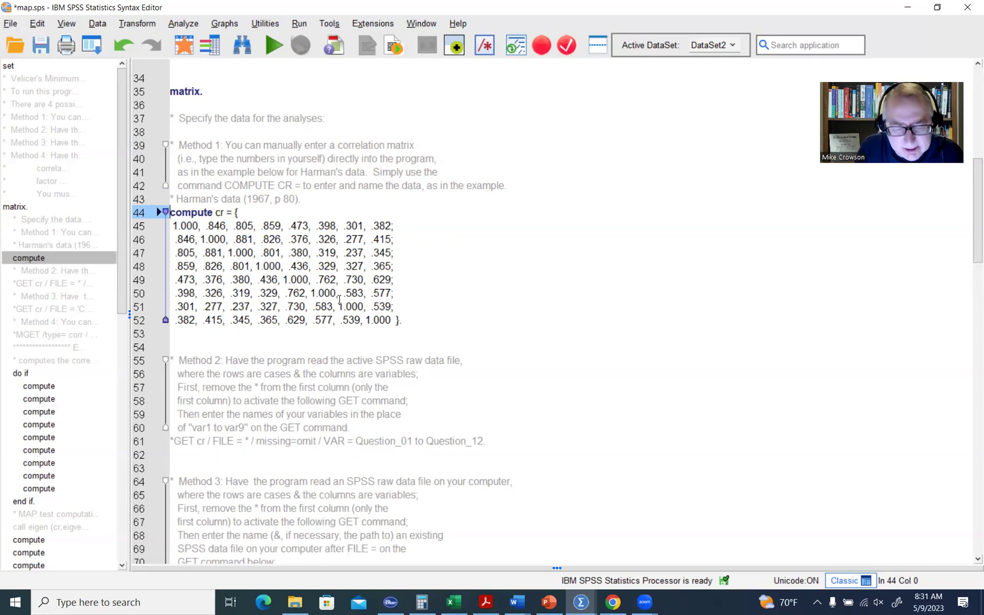
{"action": "type", "text": "*"}
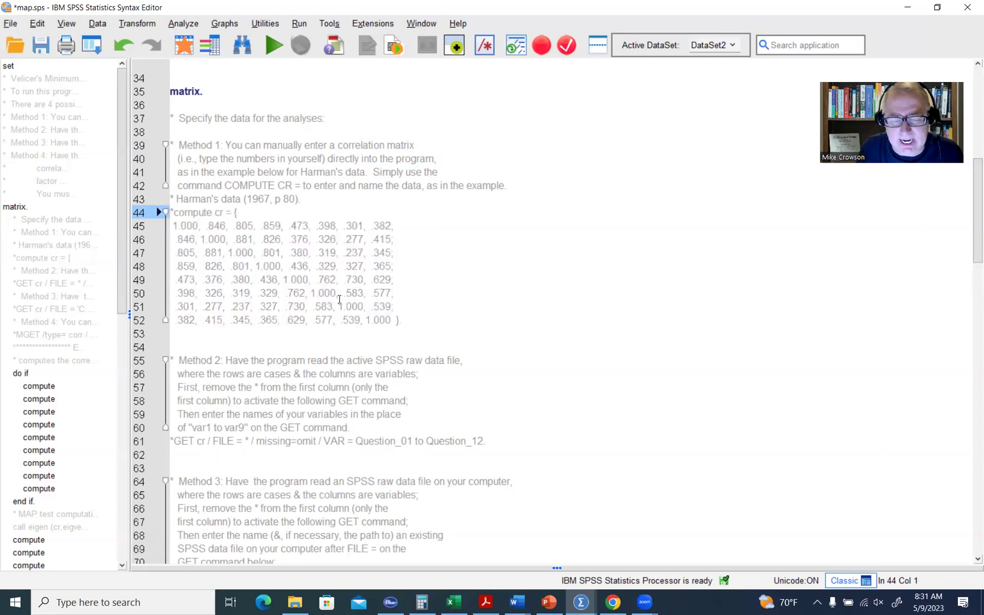
Examine the Method 2 instructions for reading the active data file and the commented GET command on line 61.
{"action": "key", "text": "Down"}
{"action": "key", "text": "Down"}
{"action": "key", "text": "Down"}
{"action": "key", "text": "Down"}
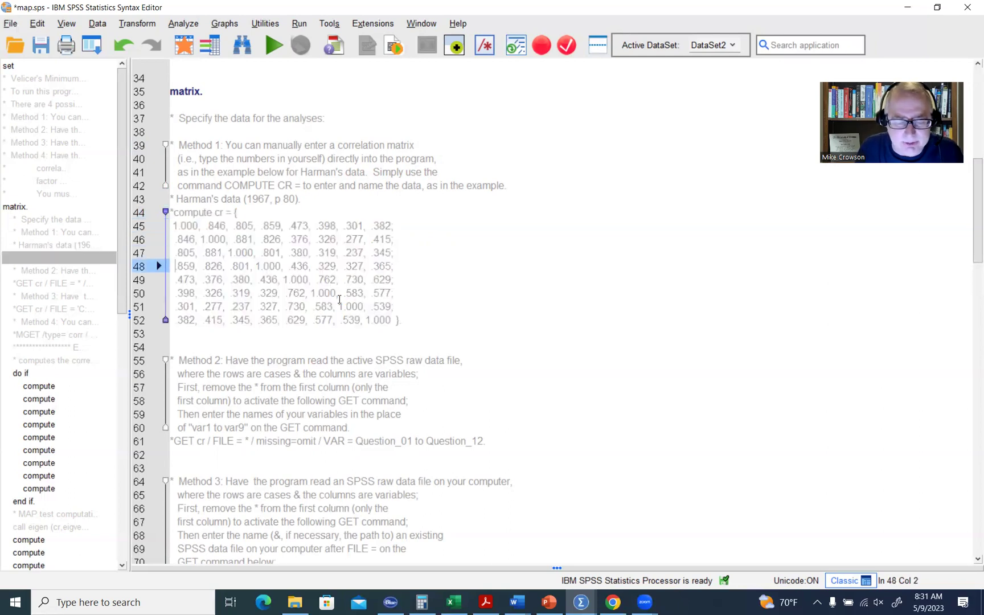
{"action": "scroll", "coordinate": [359, 326], "scroll_direction": "down", "scroll_amount": 1}
{"action": "scroll", "coordinate": [359, 326], "scroll_direction": "down", "scroll_amount": 2}
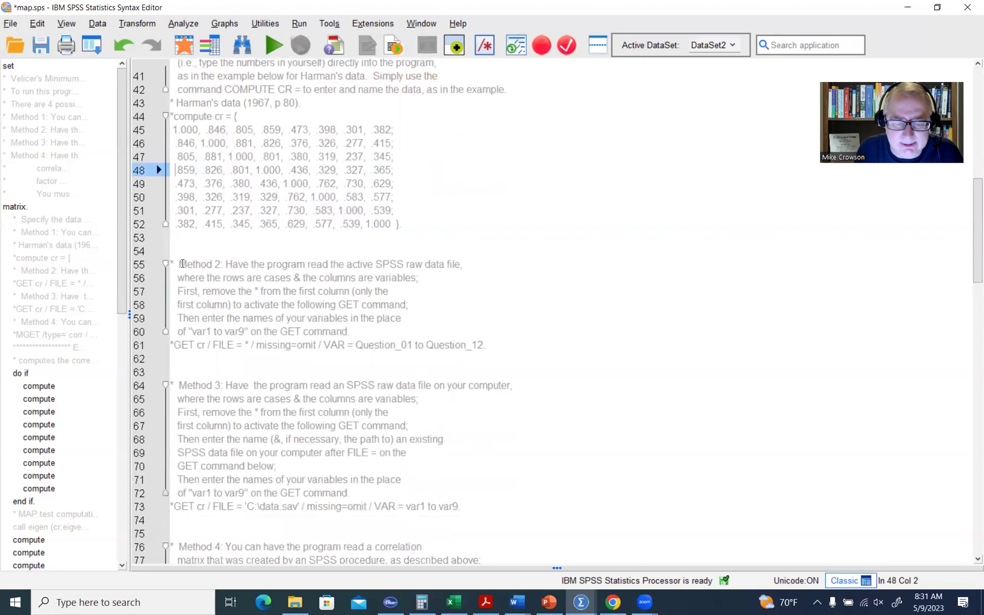
{"action": "left_click_drag", "start_coordinate": [179, 264], "coordinate": [383, 329]}
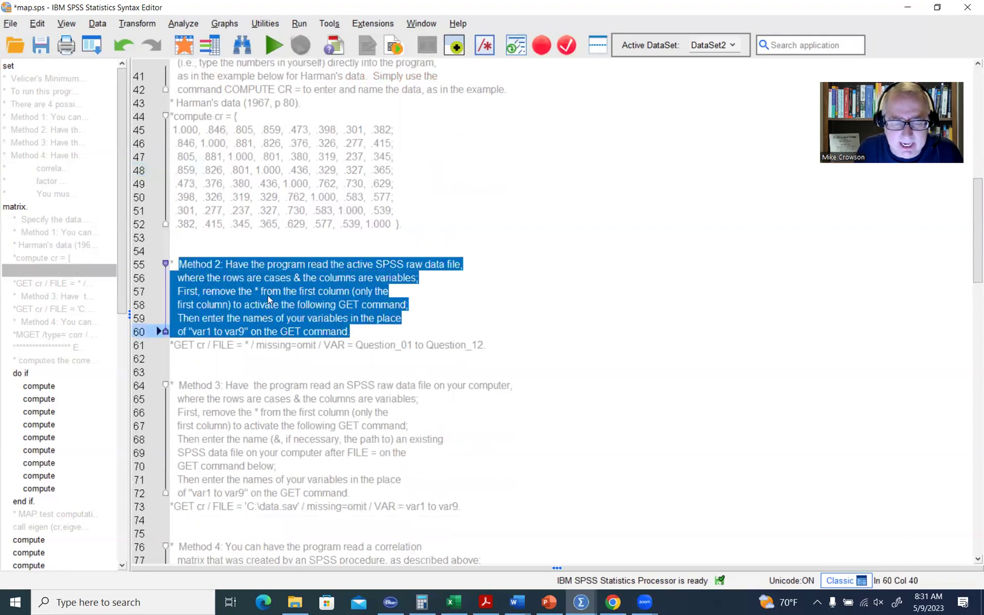
{"action": "left_click", "coordinate": [231, 291]}
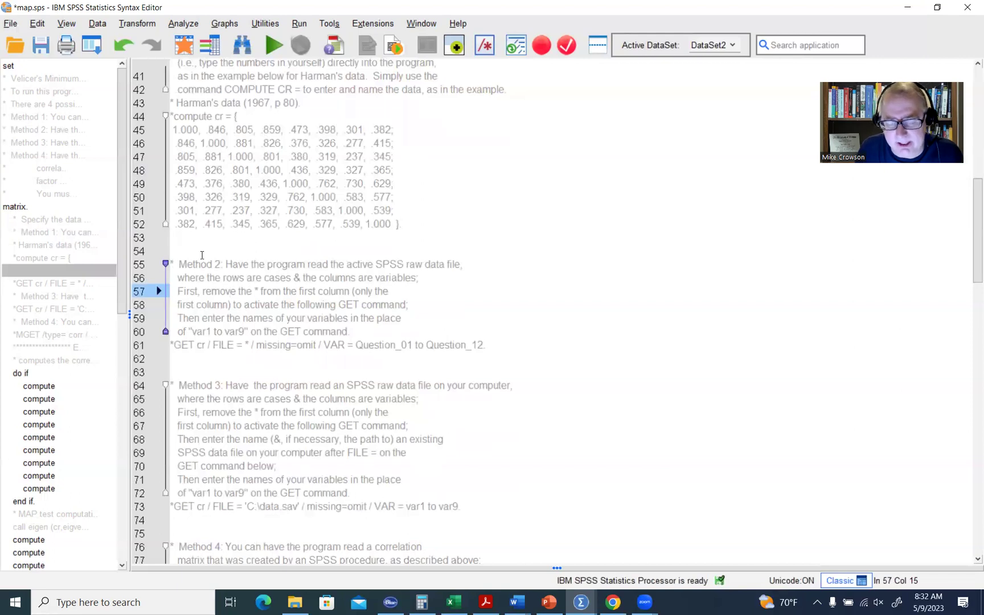
{"action": "left_click_drag", "start_coordinate": [181, 265], "coordinate": [321, 345]}
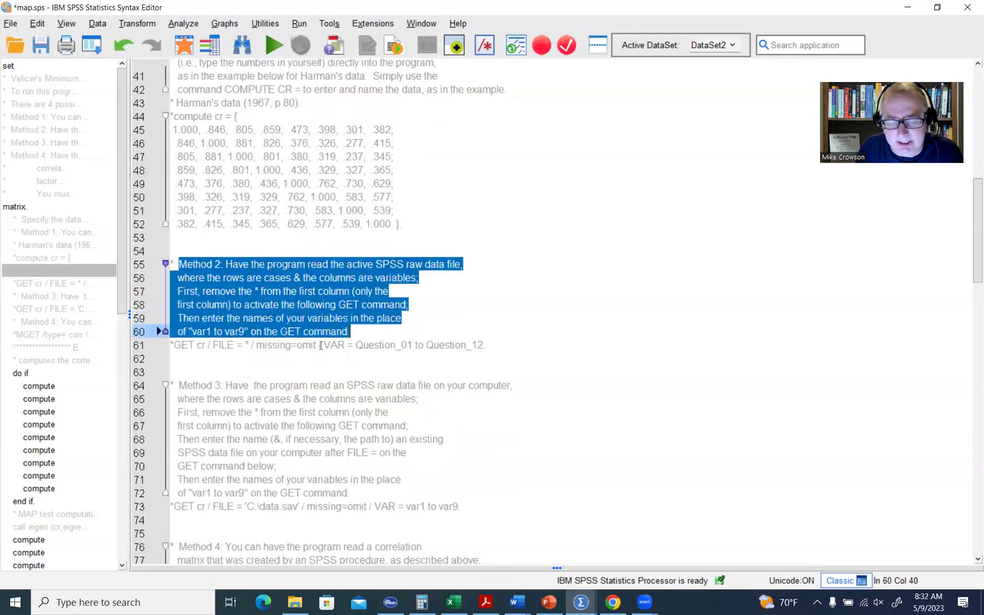
{"action": "left_click_drag", "start_coordinate": [488, 347], "coordinate": [170, 346]}
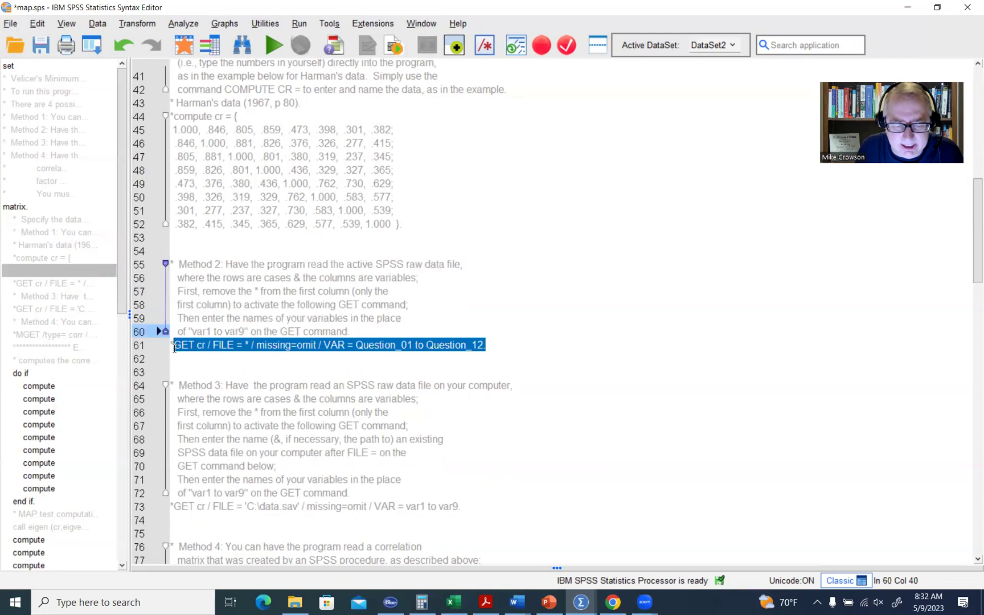
{"action": "left_click", "coordinate": [181, 356]}
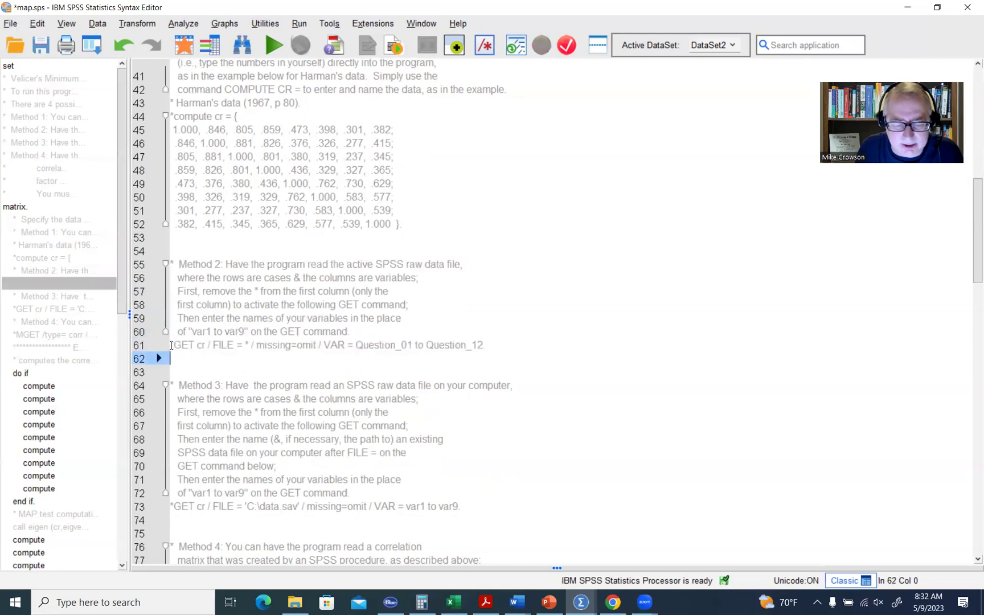
Activate the Method 2 GET command on line 61 by removing its leading asterisk, keeping the asterisk after FILE.
{"action": "left_click_drag", "start_coordinate": [174, 345], "coordinate": [489, 353]}
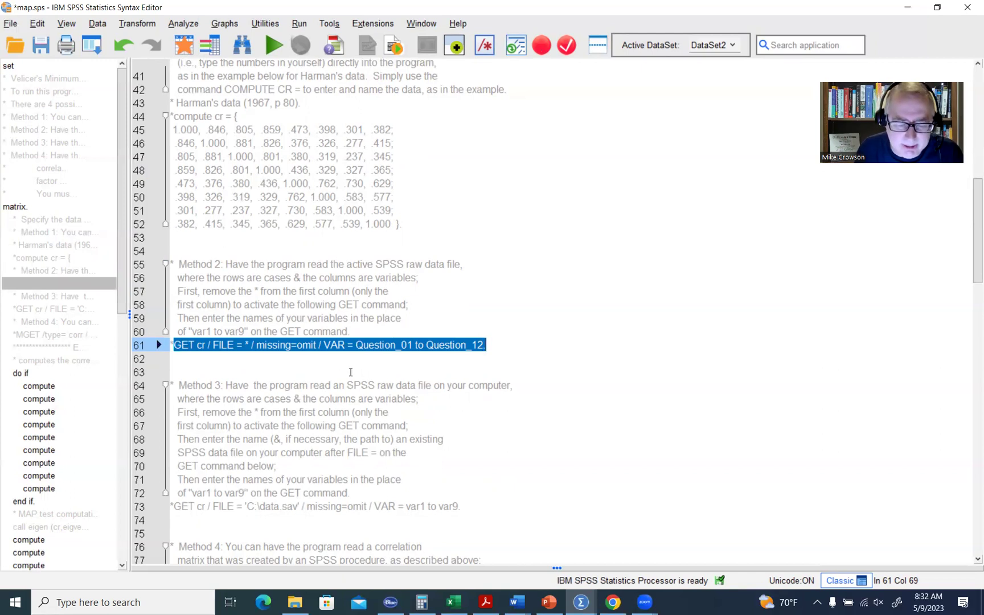
{"action": "left_click", "coordinate": [172, 343]}
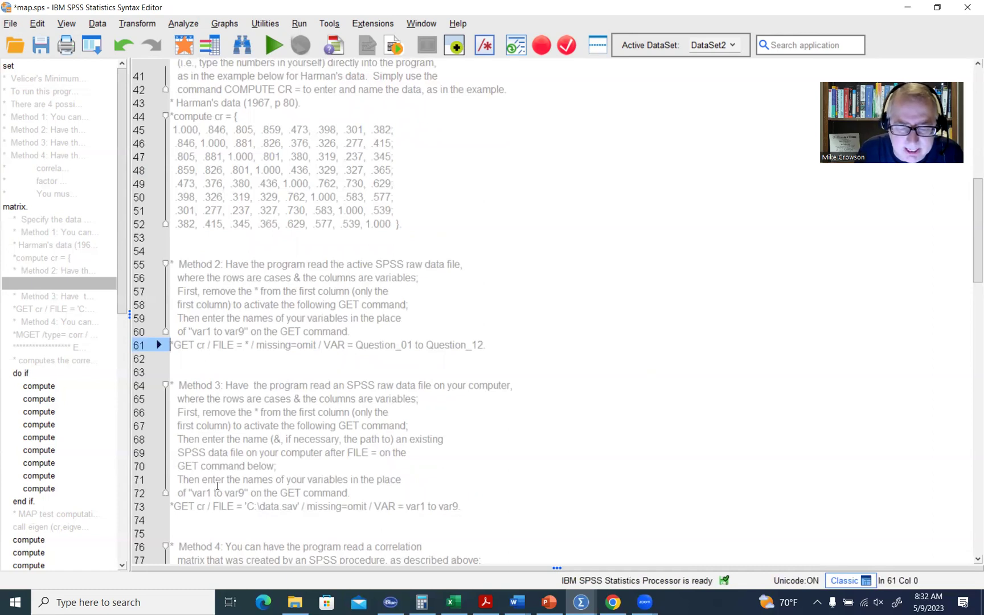
{"action": "key", "text": "Delete"}
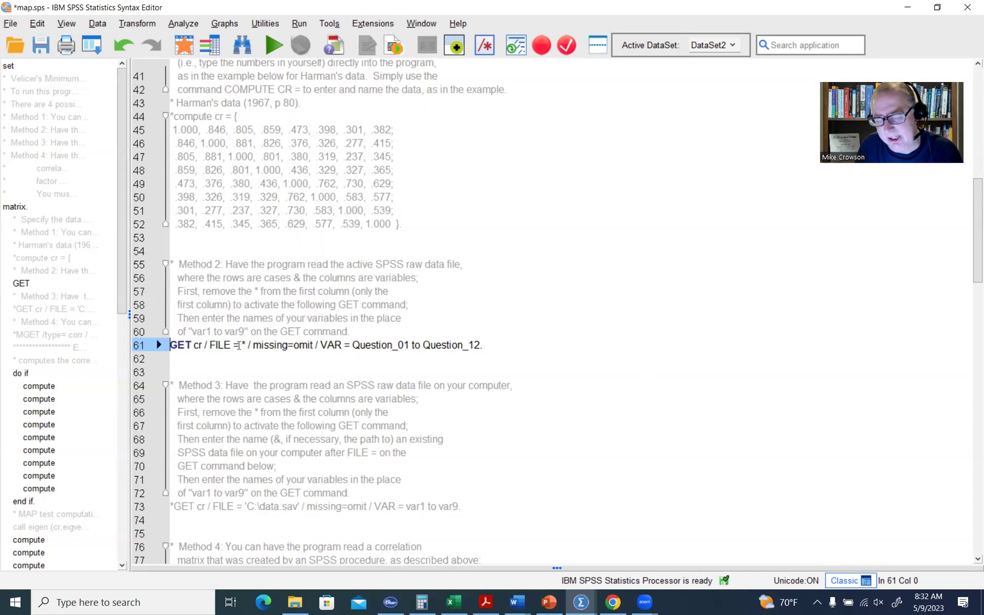
{"action": "double_click", "coordinate": [243, 345]}
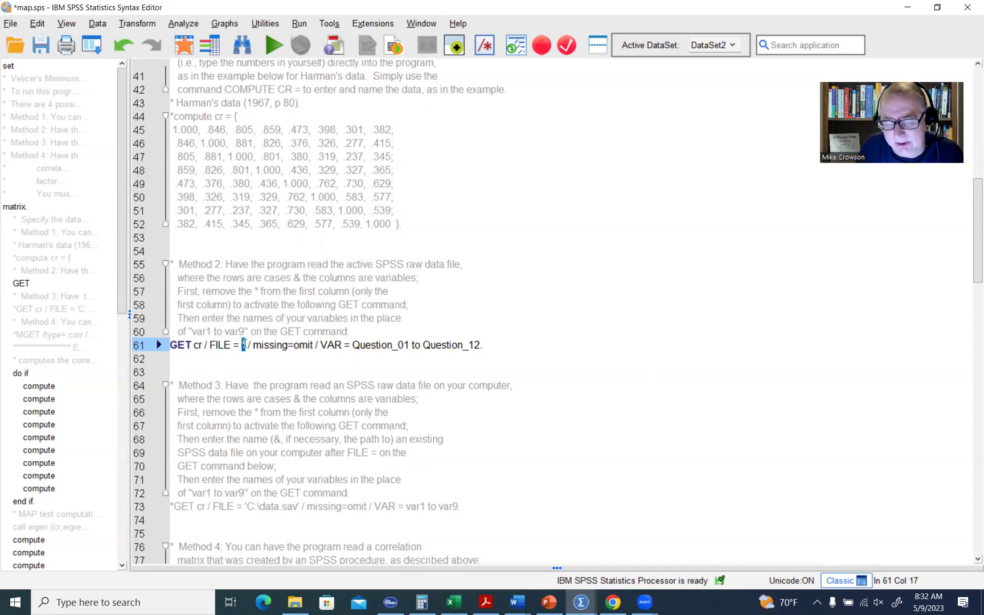
{"action": "left_click", "coordinate": [547, 325]}
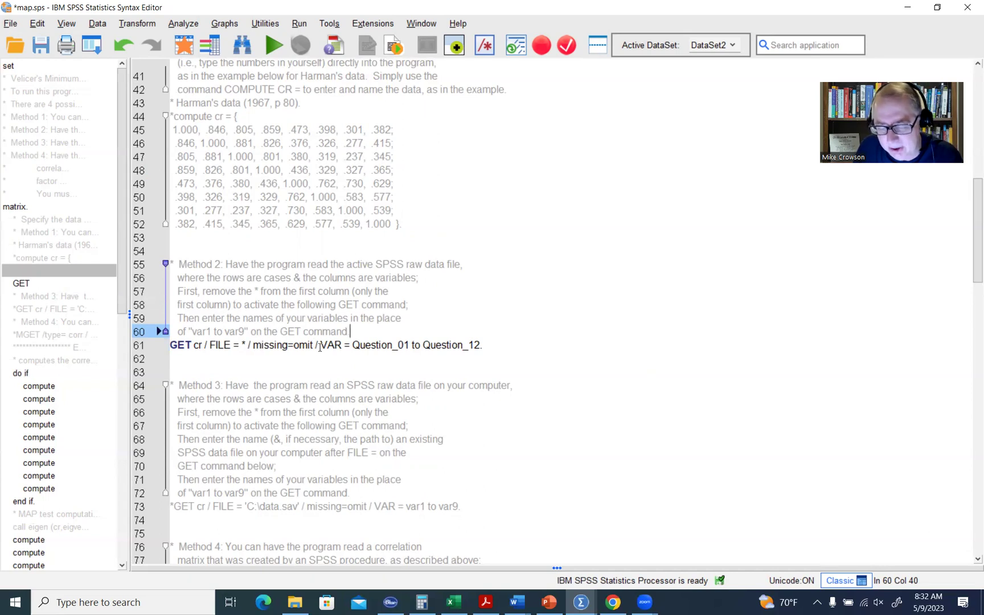
Select the placeholder variable range in the line 61 GET command and check the columns visaperc through wordmean in the Holzinger and Swineford data file.
{"action": "left_click_drag", "start_coordinate": [320, 343], "coordinate": [482, 344]}
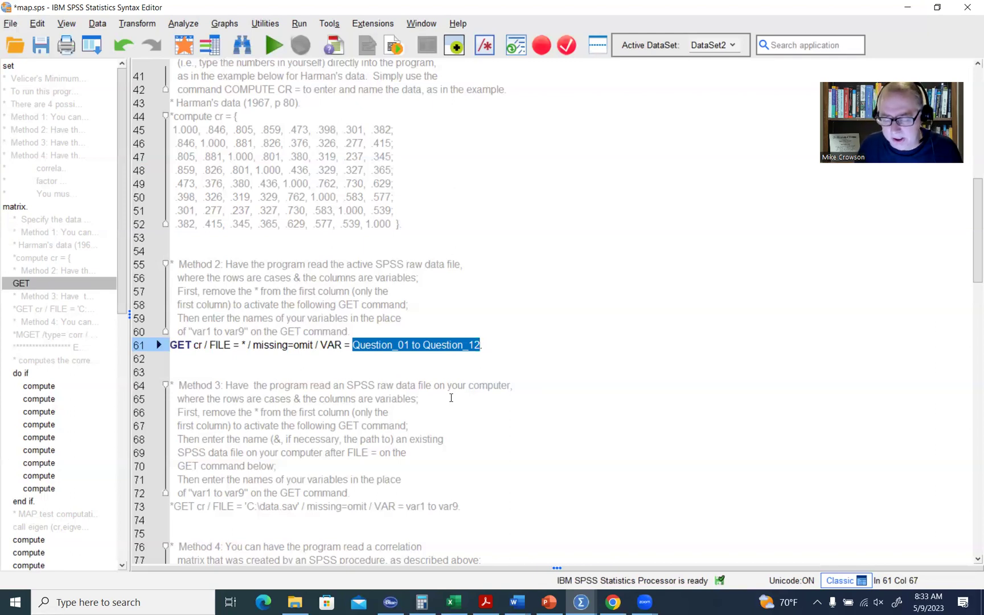
{"action": "left_click", "coordinate": [579, 599]}
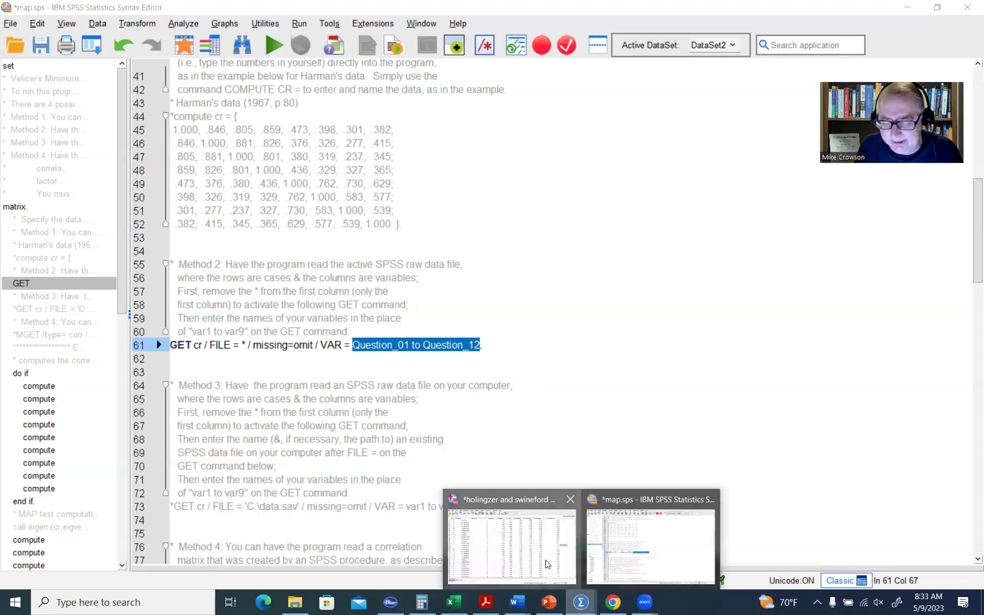
{"action": "left_click", "coordinate": [546, 564]}
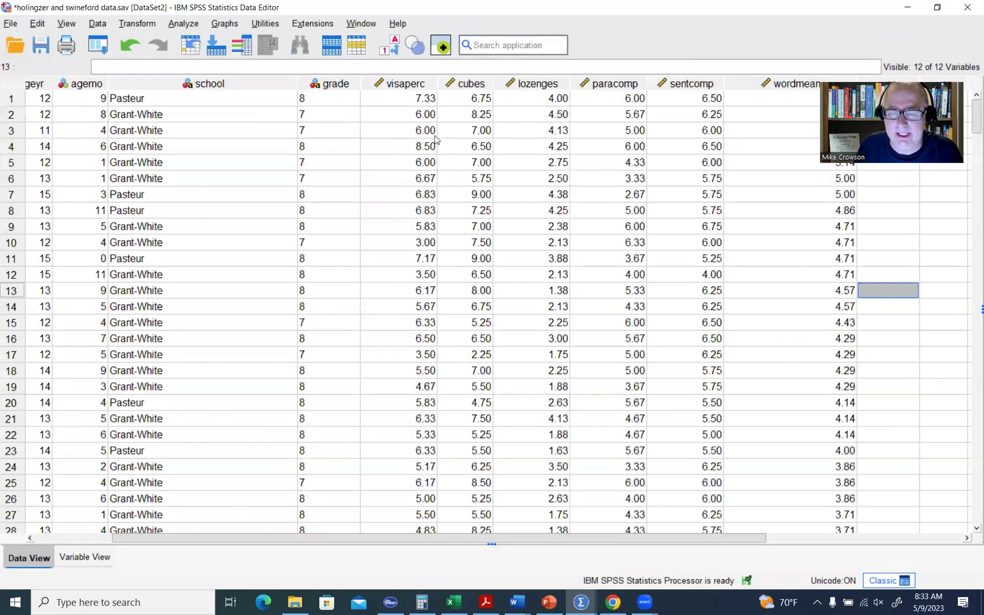
{"action": "left_click", "coordinate": [410, 86]}
{"action": "left_click", "coordinate": [464, 84], "text": "shift"}
{"action": "left_click_drag", "start_coordinate": [602, 111], "coordinate": [730, 121]}
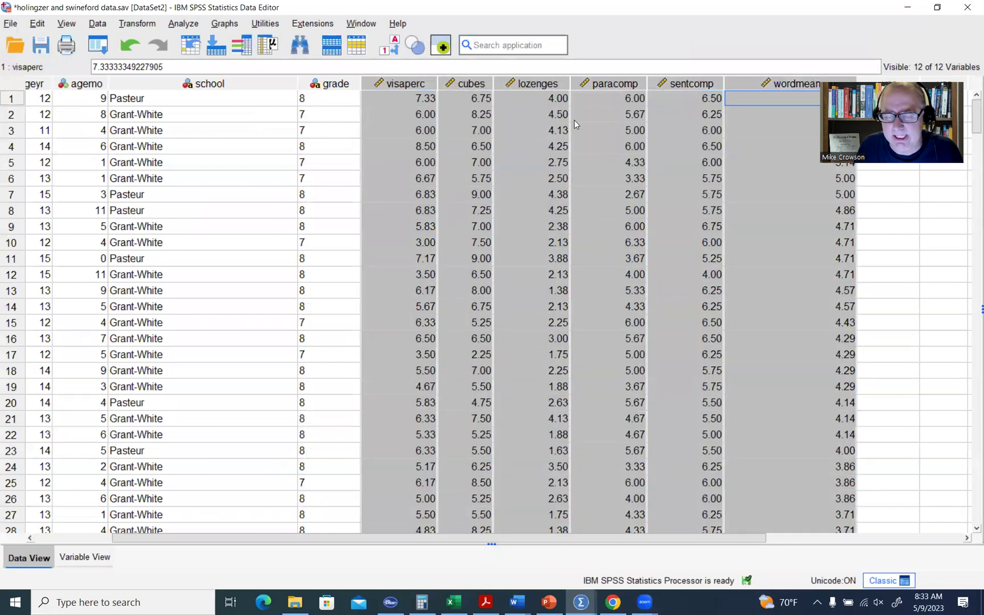
{"action": "left_click", "coordinate": [411, 93]}
{"action": "left_click", "coordinate": [411, 85]}
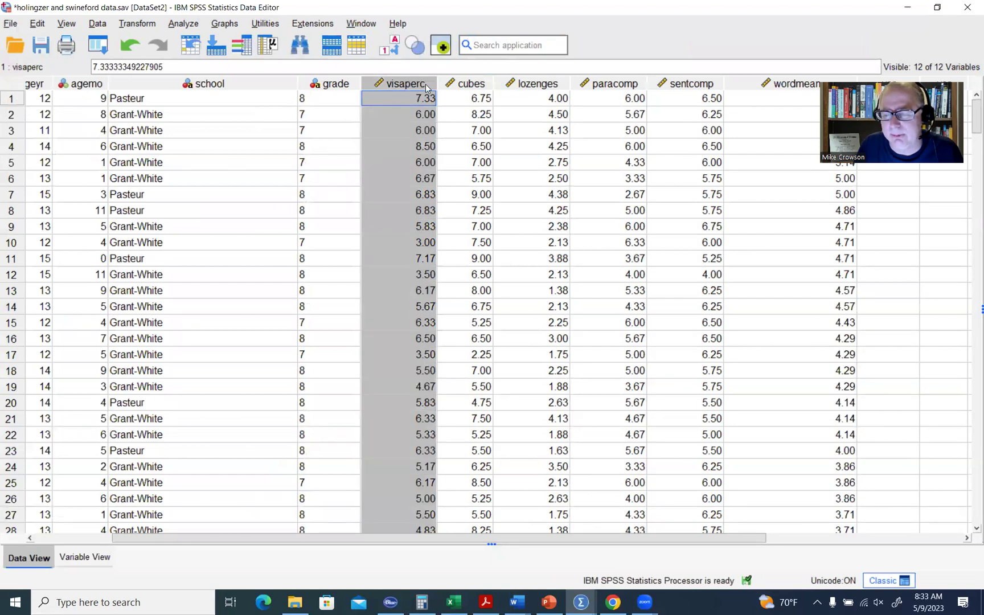
{"action": "left_click", "coordinate": [780, 85]}
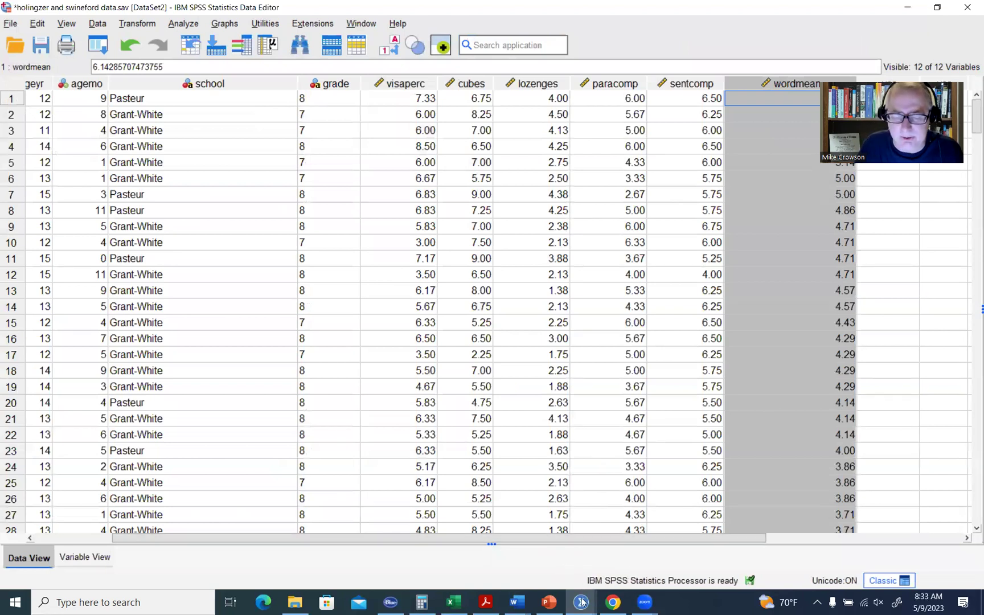
Return to the map.sps syntax and replace the GET command's variable range on line 61 with "visaperc to wordmean.".
{"action": "key", "text": "alt+Tab"}
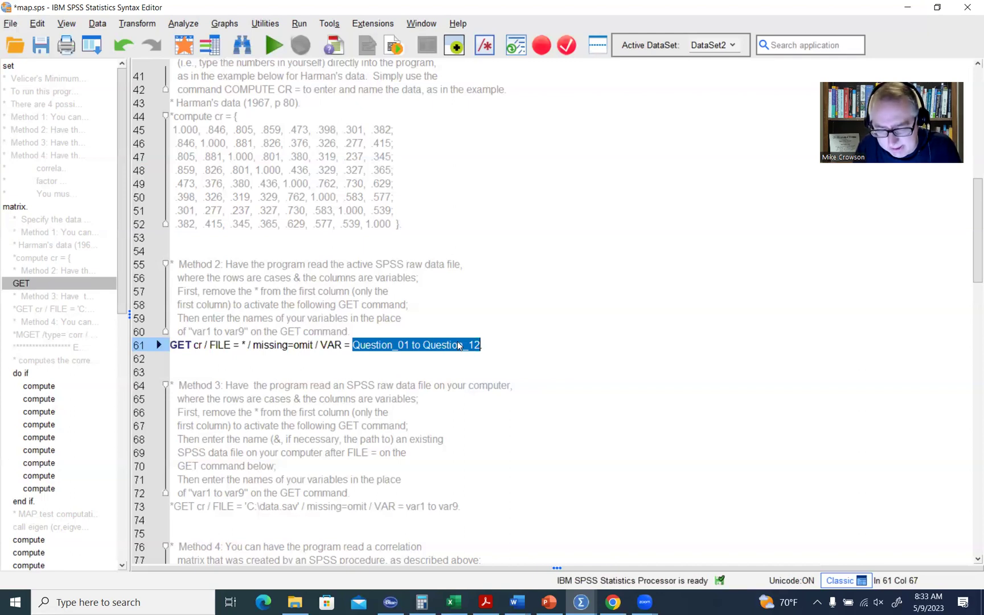
{"action": "type", "text": "visa"}
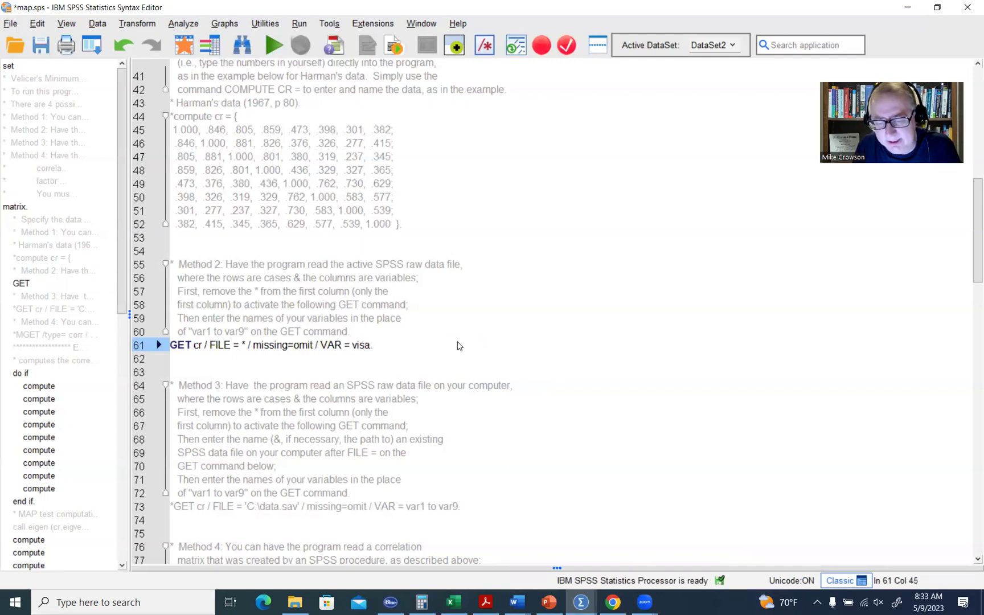
{"action": "type", "text": "perc"}
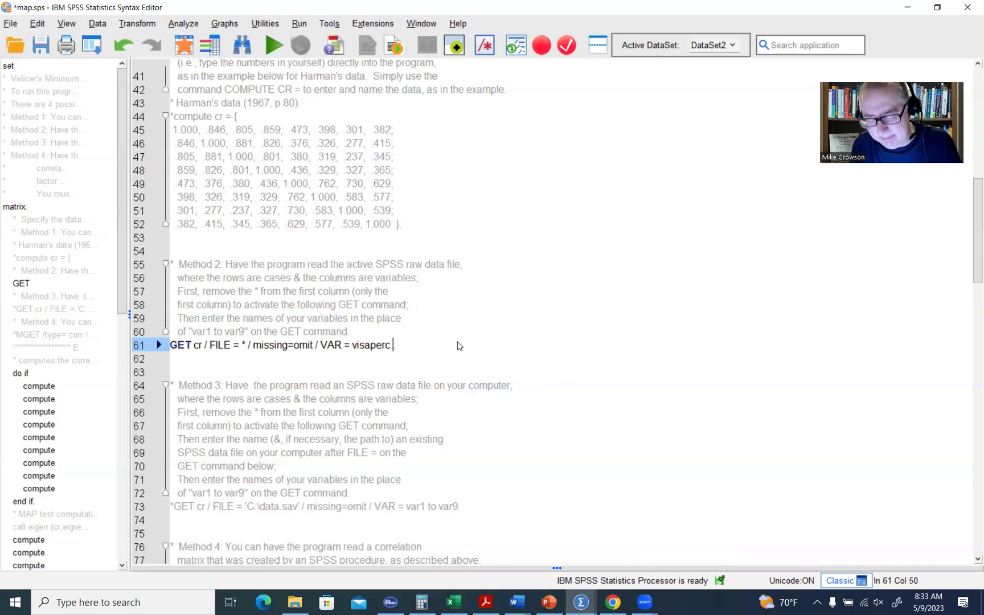
{"action": "type", "text": "to wordmean"}
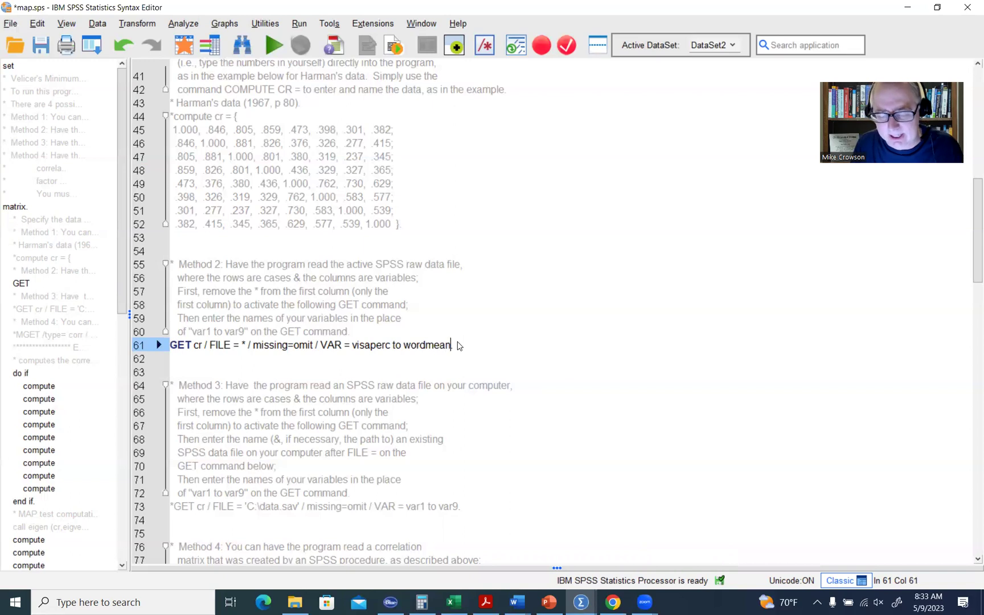
{"action": "type", "text": "."}
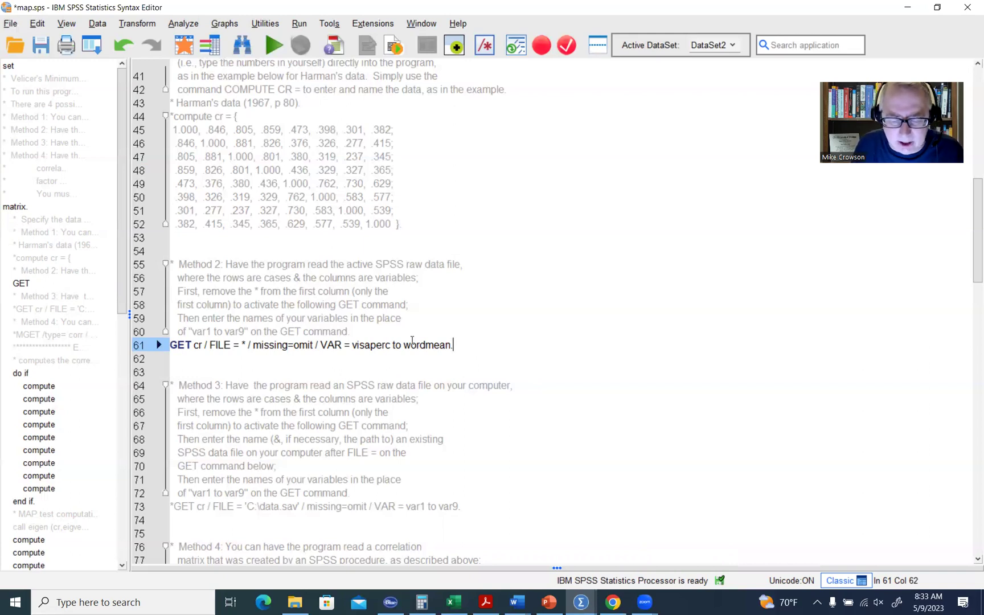
Select the entire map.sps syntax and run it to produce the Velicer MAP test output.
{"action": "scroll", "coordinate": [413, 340], "scroll_direction": "down", "scroll_amount": 13}
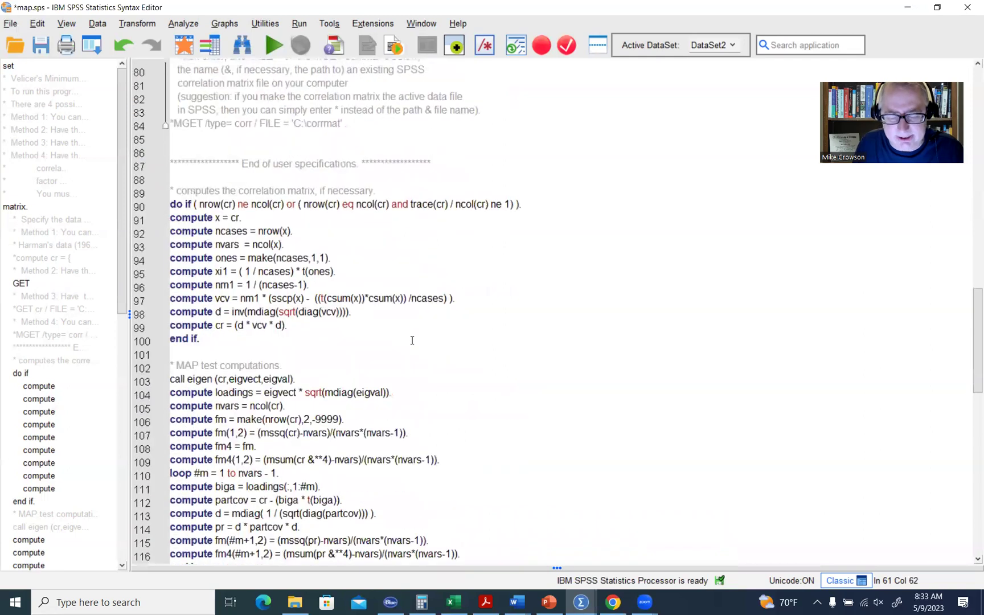
{"action": "scroll", "coordinate": [412, 340], "scroll_direction": "down", "scroll_amount": 4}
{"action": "scroll", "coordinate": [412, 340], "scroll_direction": "up", "scroll_amount": 8}
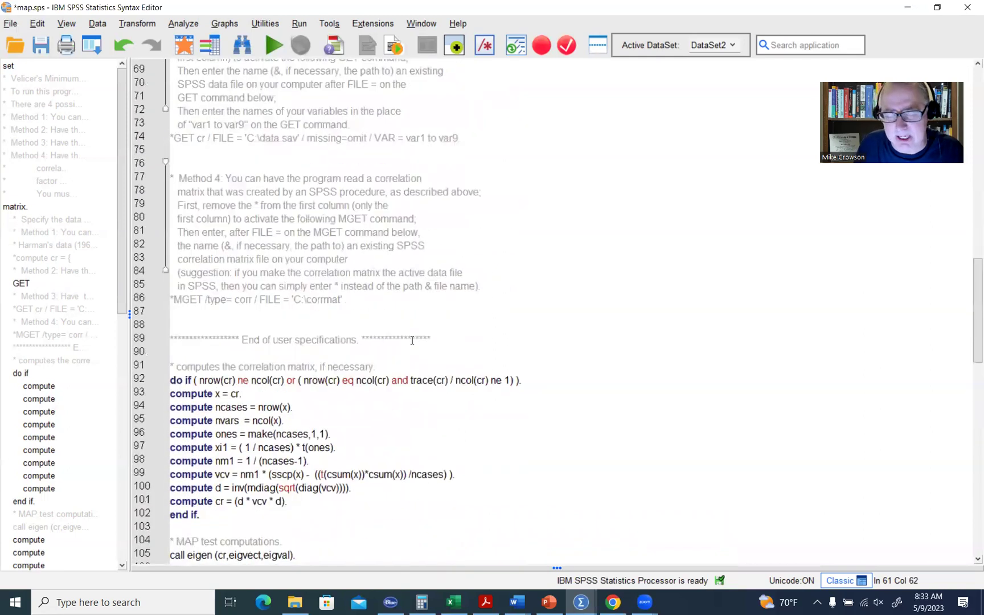
{"action": "scroll", "coordinate": [412, 340], "scroll_direction": "up", "scroll_amount": 20}
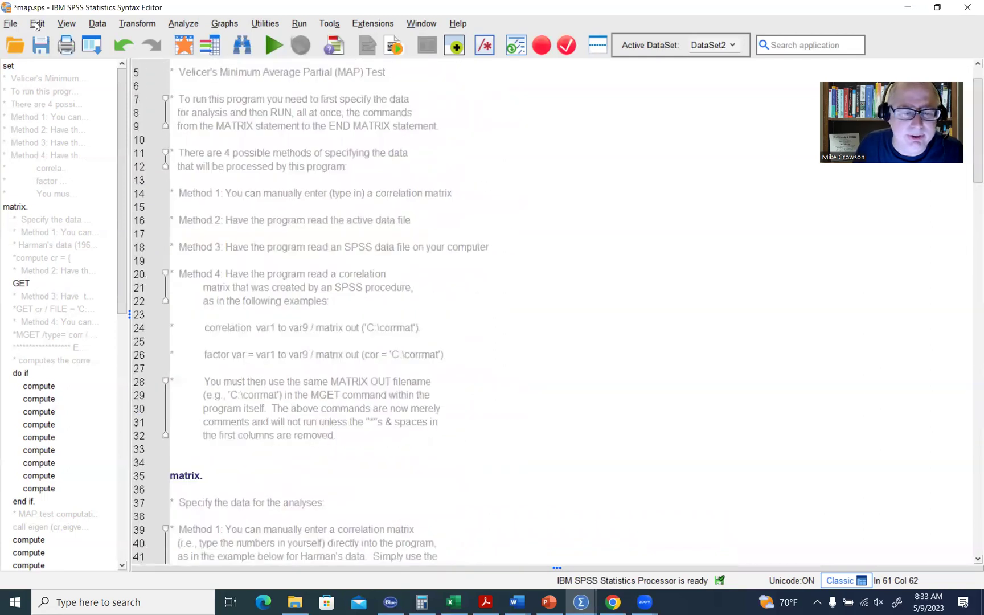
{"action": "left_click", "coordinate": [37, 23]}
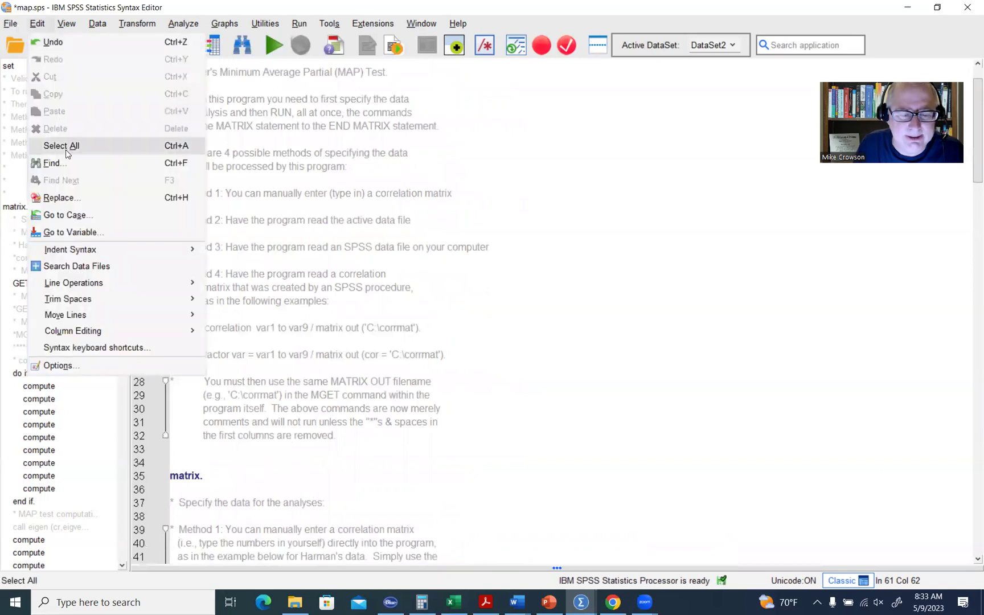
{"action": "left_click", "coordinate": [64, 146]}
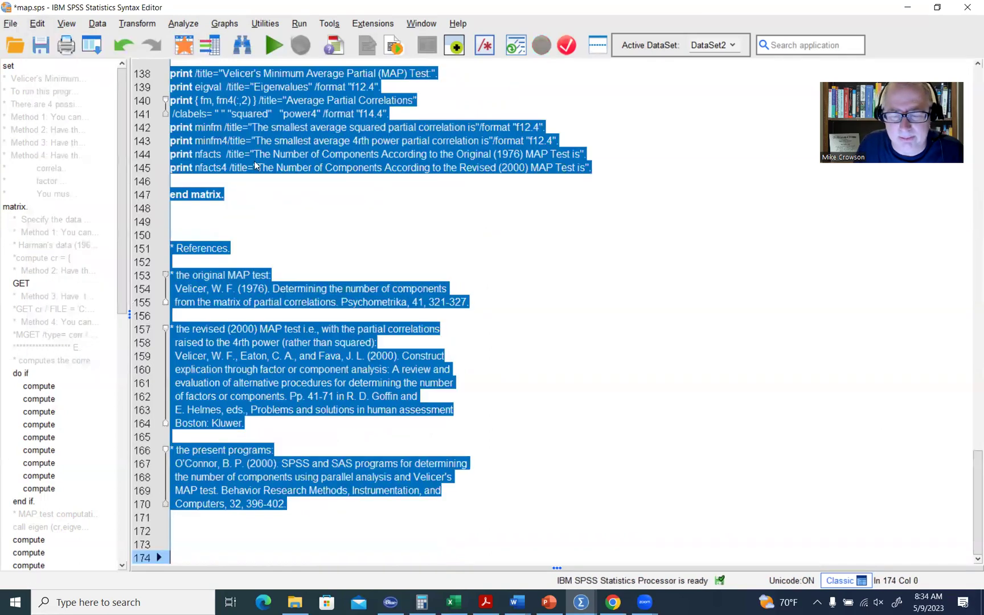
{"action": "right_click", "coordinate": [773, 271]}
{"action": "left_click", "coordinate": [722, 191]}
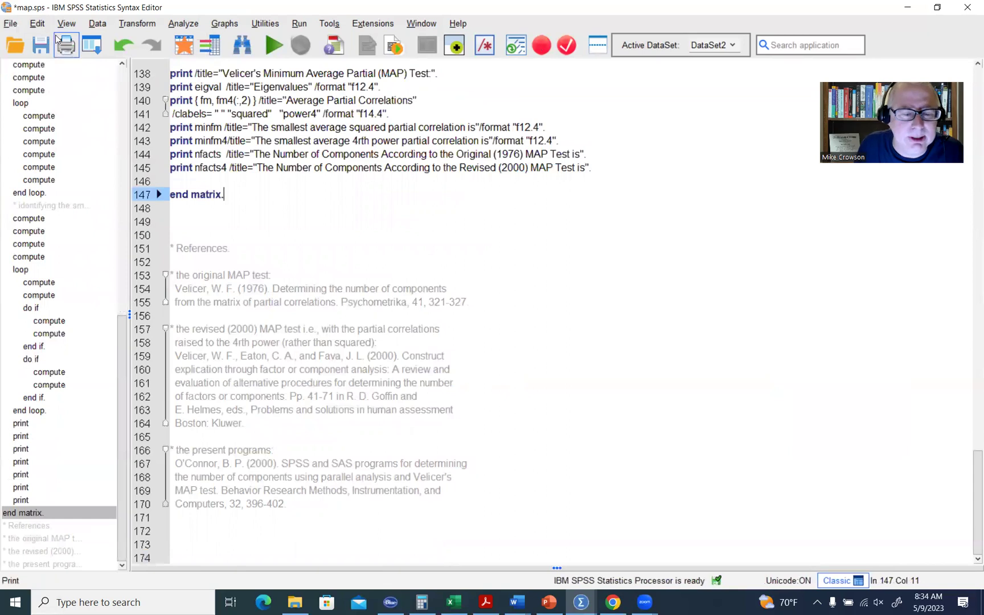
{"action": "left_click", "coordinate": [37, 24]}
{"action": "left_click", "coordinate": [76, 148]}
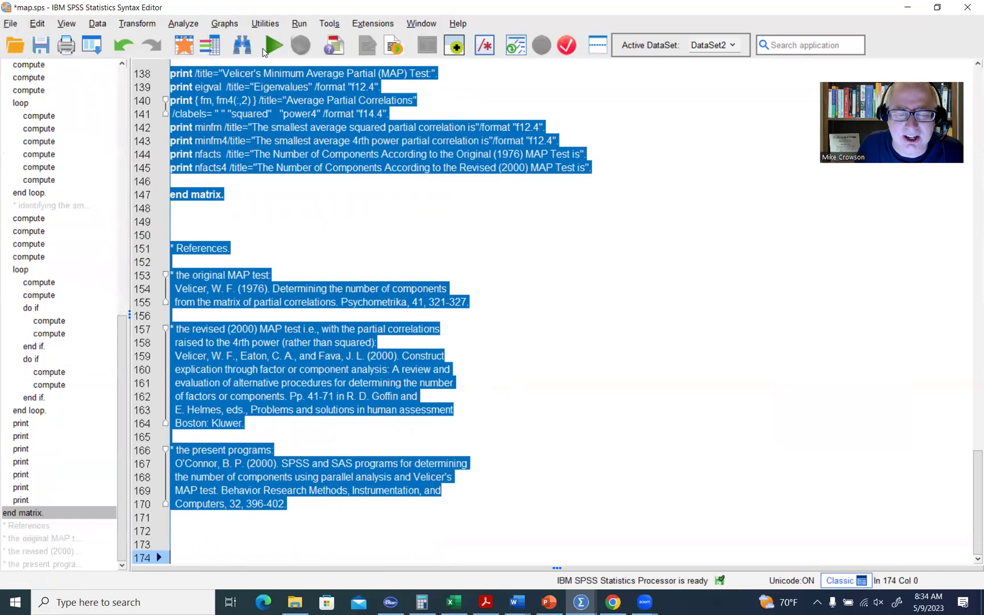
{"action": "left_click", "coordinate": [271, 48]}
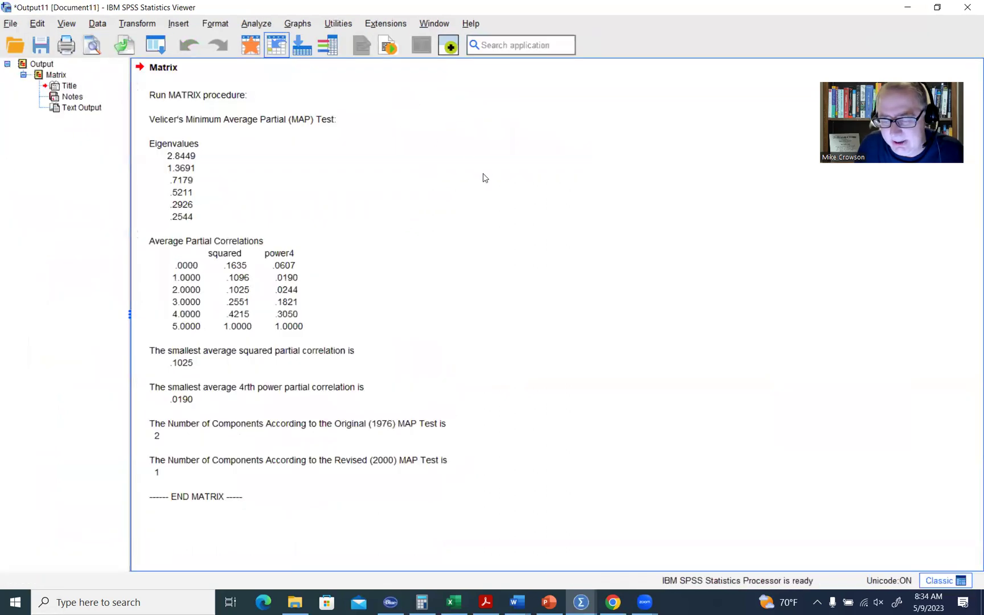
Examine the MAP output's eigenvalues and the squared average partial correlations row by row from zero to three components.
{"action": "left_click", "coordinate": [510, 217]}
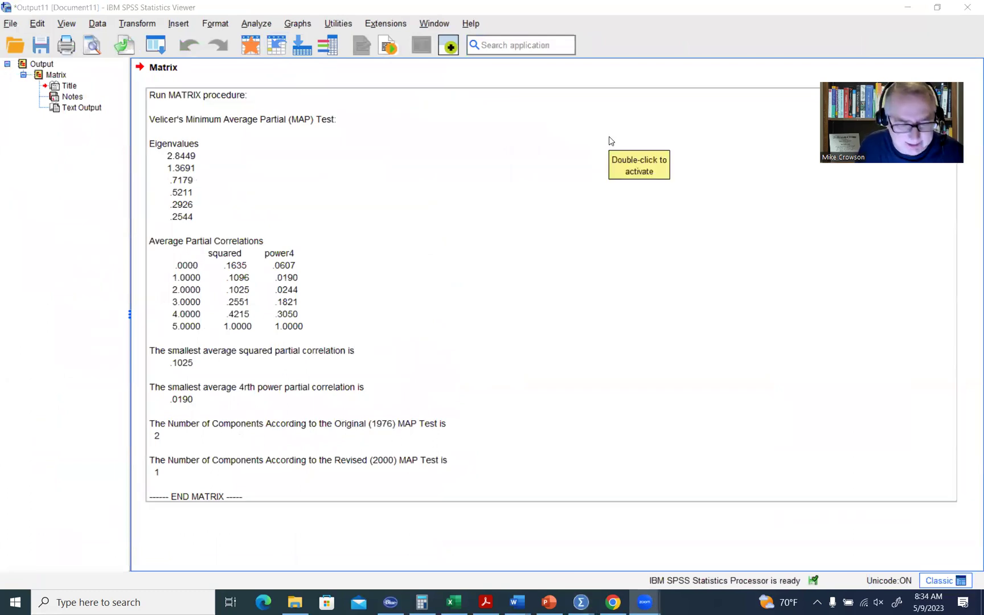
{"action": "left_click", "coordinate": [447, 99]}
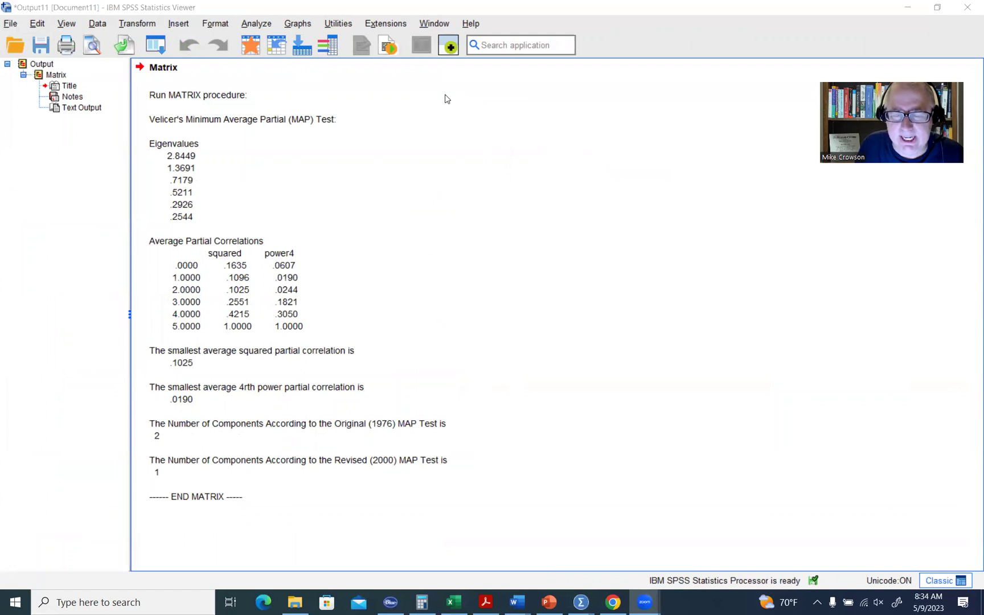
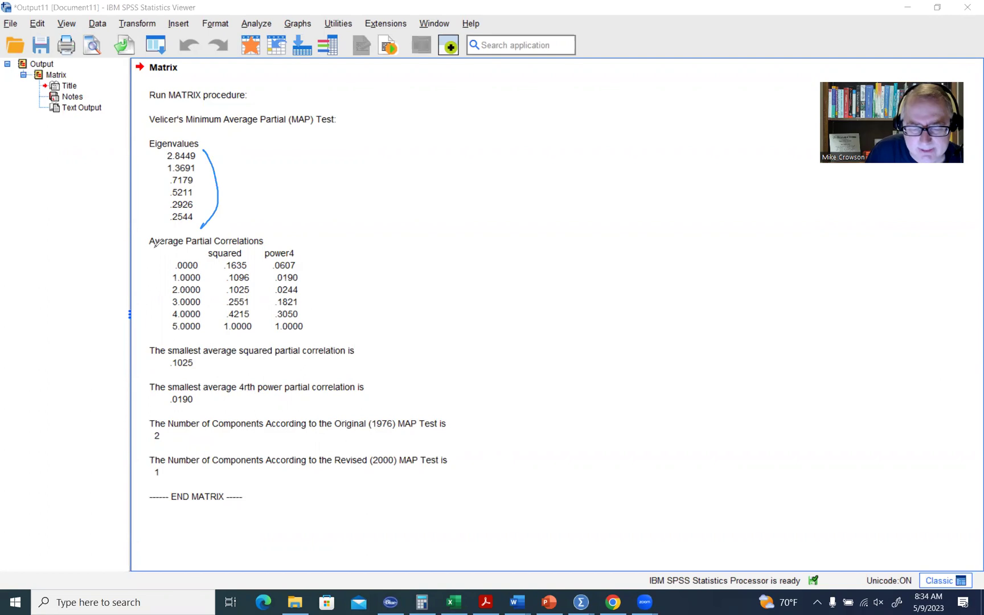
{"action": "left_click_drag", "start_coordinate": [160, 247], "coordinate": [264, 246]}
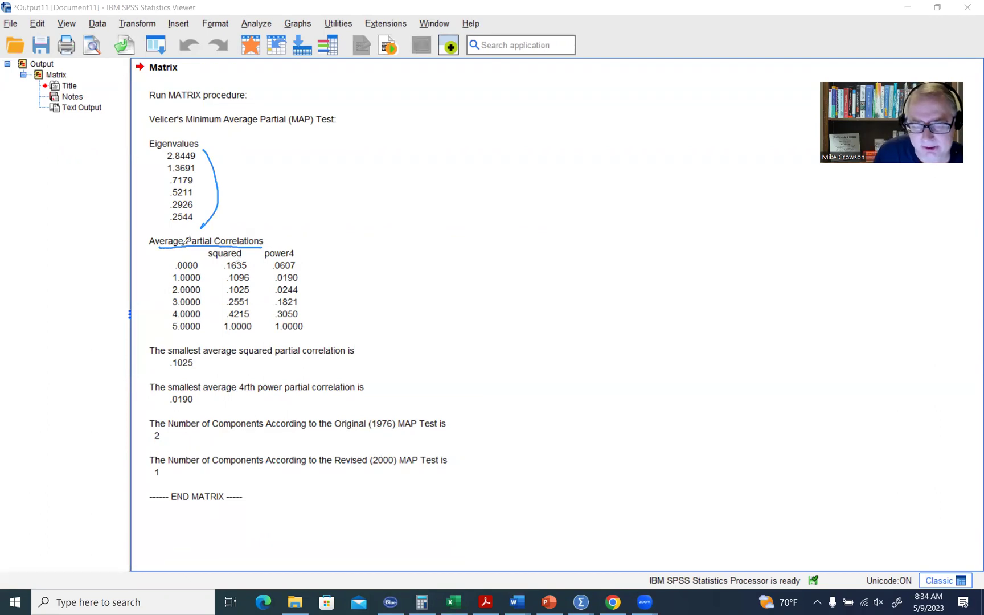
{"action": "left_click_drag", "start_coordinate": [164, 263], "coordinate": [179, 256]}
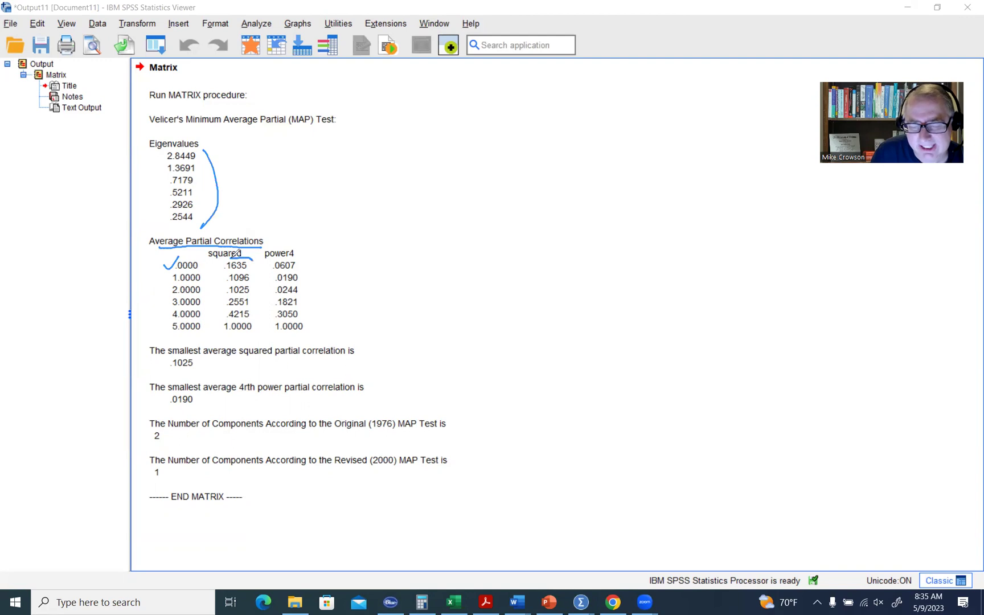
{"action": "mouse_move", "coordinate": [240, 270]}
{"action": "left_mouse_down"}
{"action": "mouse_move", "coordinate": [221, 267]}
{"action": "mouse_move", "coordinate": [244, 252]}
{"action": "left_mouse_up"}
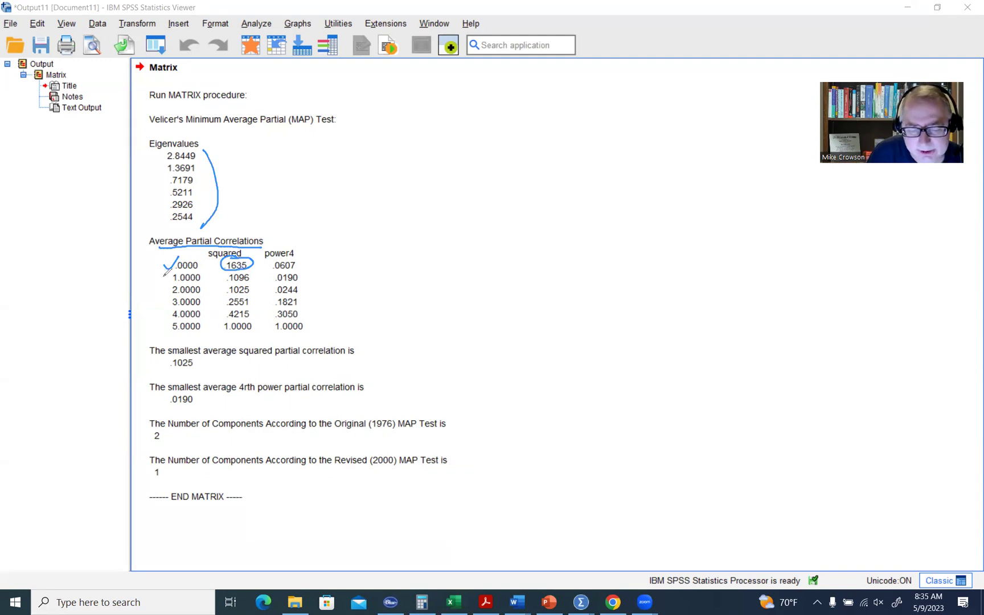
{"action": "left_click_drag", "start_coordinate": [165, 274], "coordinate": [174, 272]}
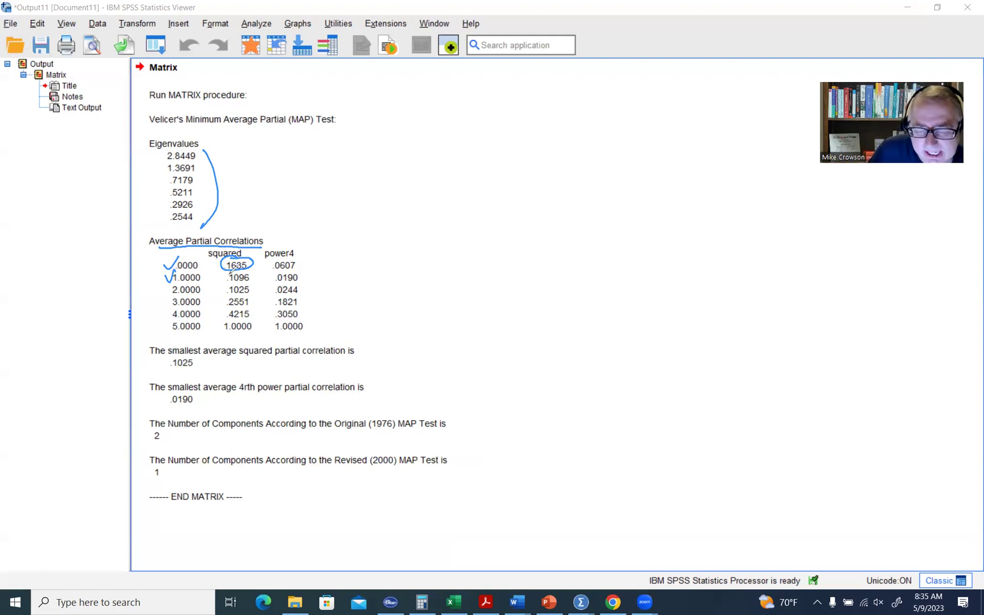
{"action": "mouse_move", "coordinate": [249, 271]}
{"action": "left_mouse_down"}
{"action": "mouse_move", "coordinate": [232, 283]}
{"action": "mouse_move", "coordinate": [239, 271]}
{"action": "left_mouse_up"}
{"action": "left_click_drag", "start_coordinate": [164, 288], "coordinate": [175, 282]}
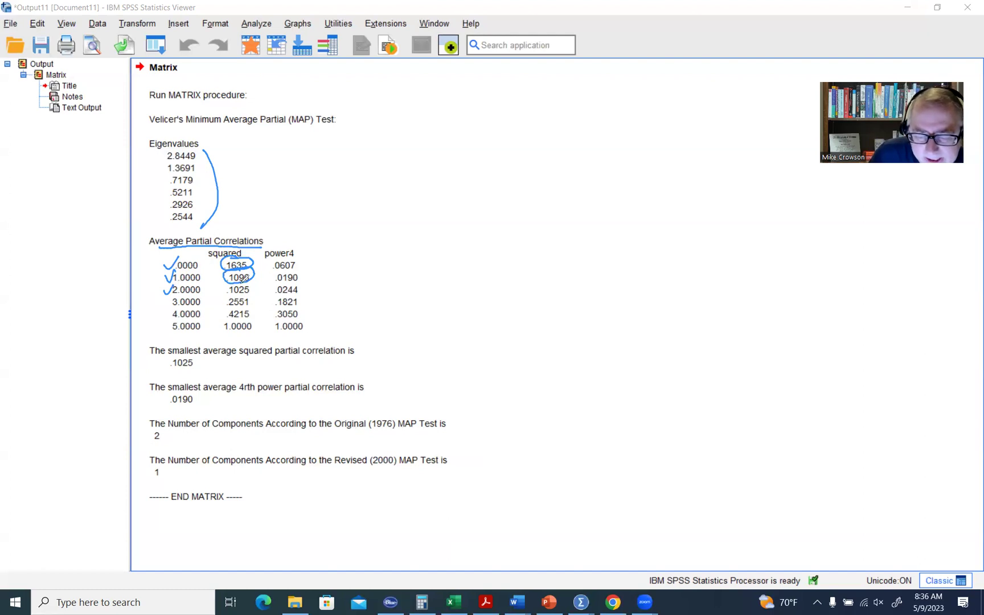
{"action": "mouse_move", "coordinate": [242, 283]}
{"action": "left_mouse_down"}
{"action": "mouse_move", "coordinate": [254, 295]}
{"action": "mouse_move", "coordinate": [231, 297]}
{"action": "mouse_move", "coordinate": [248, 281]}
{"action": "left_mouse_up"}
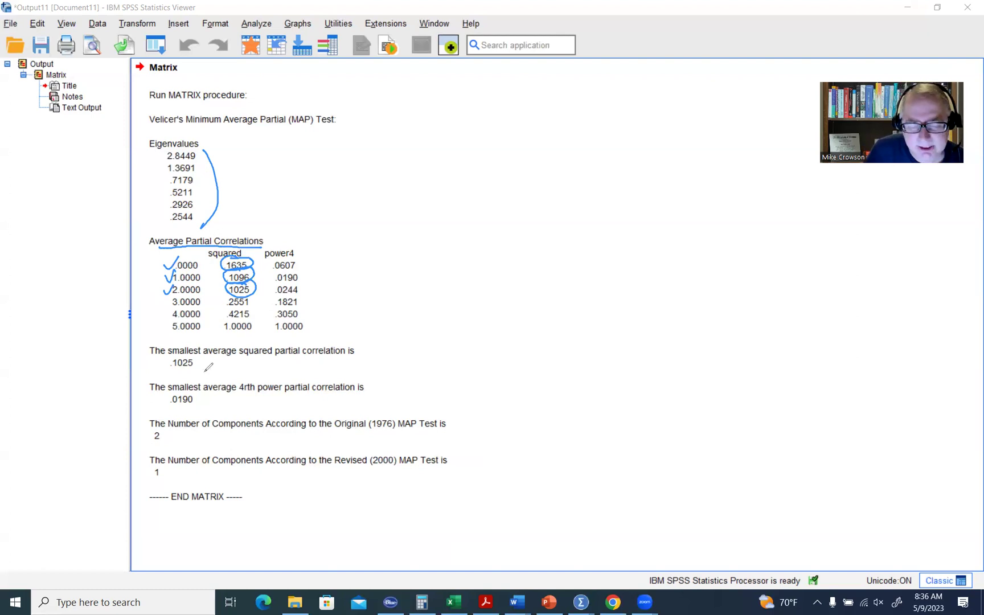
{"action": "left_click_drag", "start_coordinate": [162, 299], "coordinate": [171, 297]}
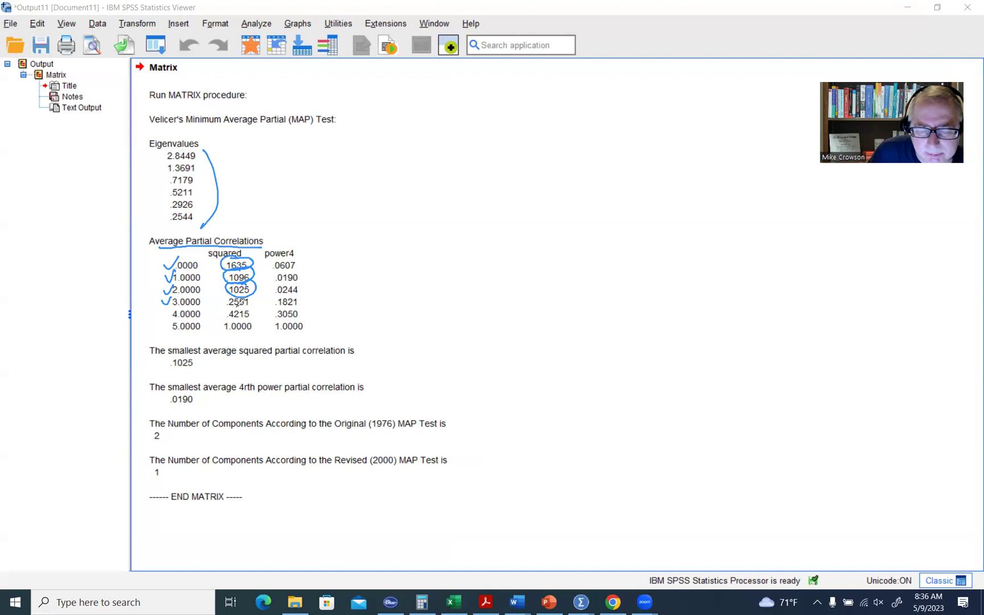
{"action": "mouse_move", "coordinate": [236, 295]}
{"action": "left_mouse_down"}
{"action": "mouse_move", "coordinate": [255, 300]}
{"action": "mouse_move", "coordinate": [223, 310]}
{"action": "mouse_move", "coordinate": [249, 290]}
{"action": "left_mouse_up"}
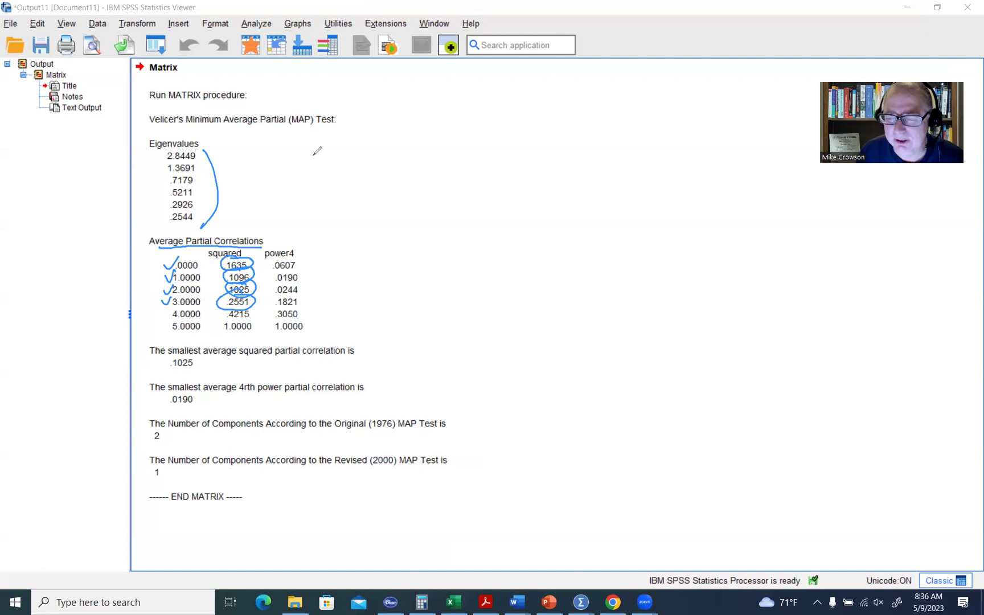
Compare the squared average partial correlations across the component rows of the MAP output and identify the smallest one.
{"action": "key", "text": "e"}
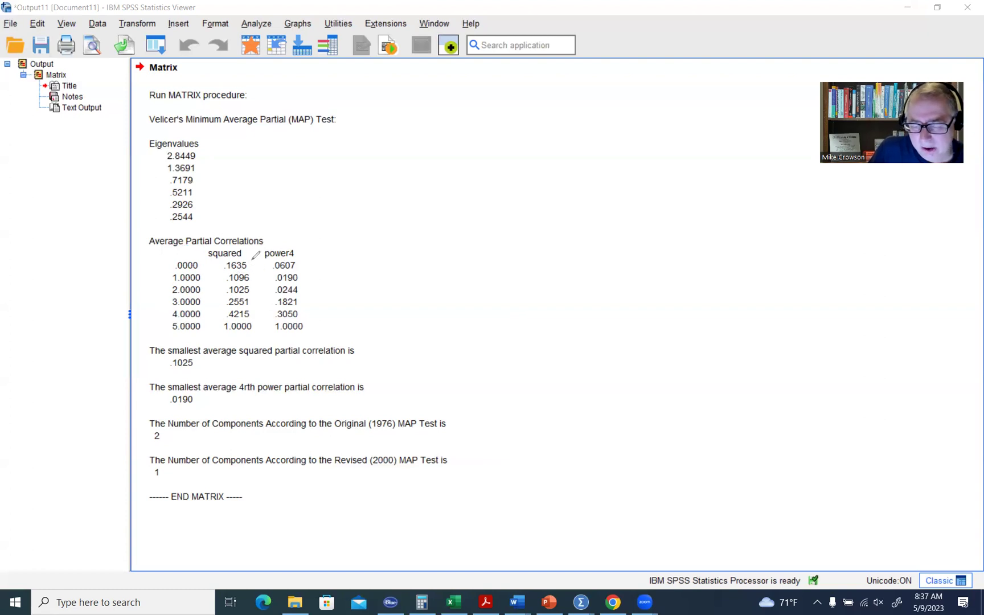
{"action": "left_click_drag", "start_coordinate": [251, 260], "coordinate": [260, 250]}
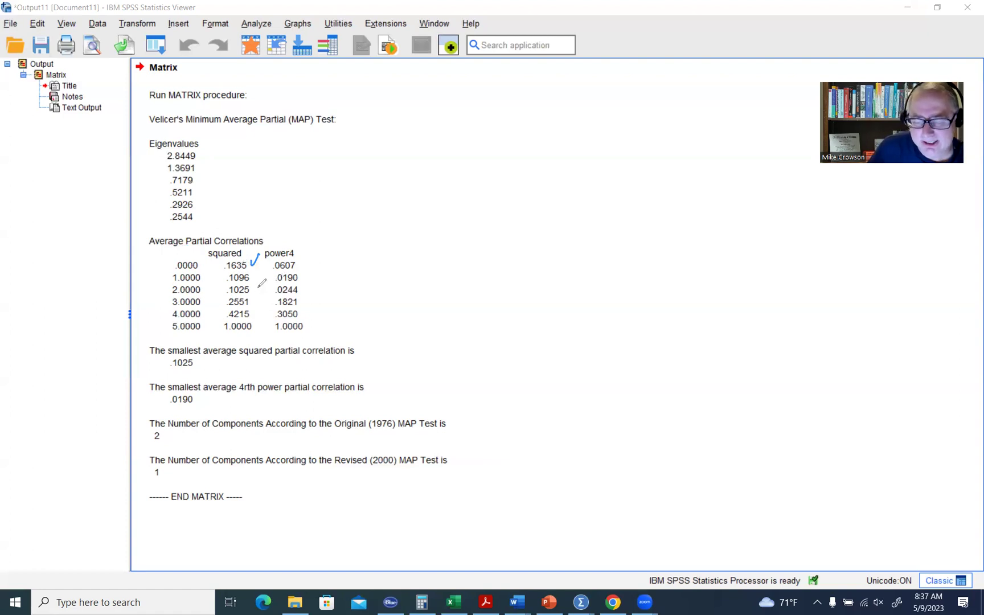
{"action": "left_click_drag", "start_coordinate": [251, 274], "coordinate": [259, 269]}
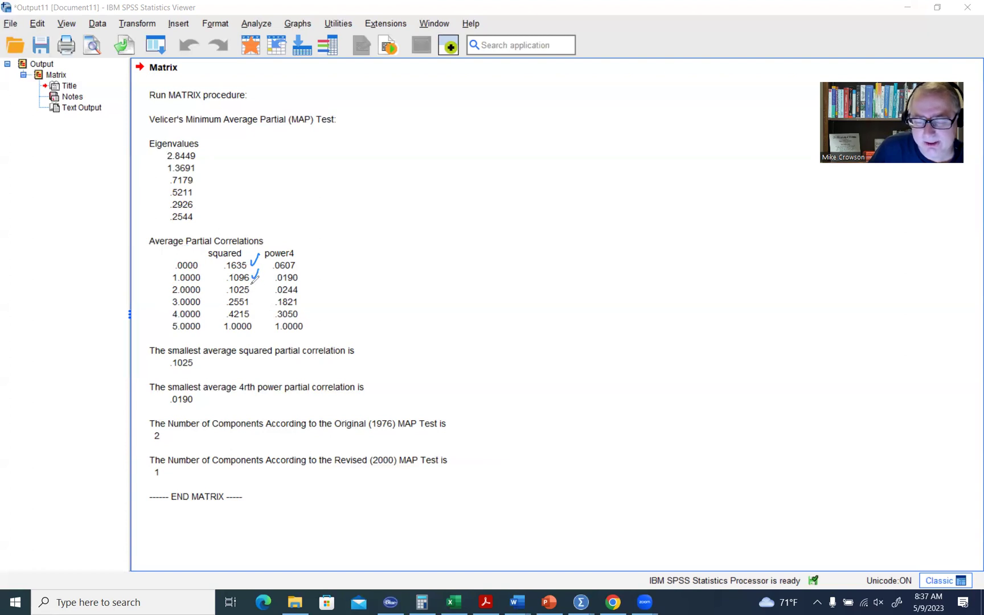
{"action": "left_click_drag", "start_coordinate": [252, 283], "coordinate": [263, 276]}
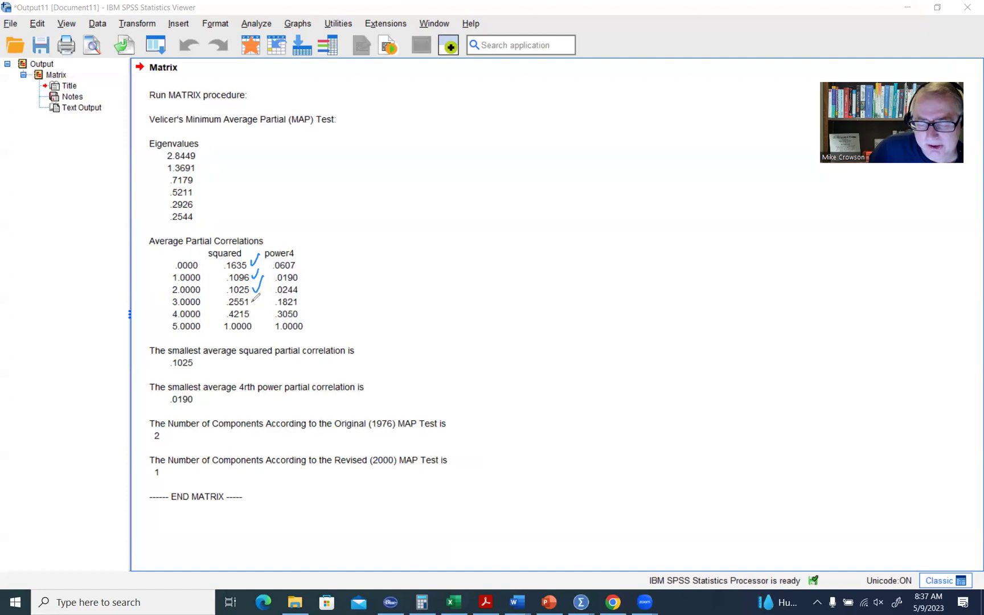
{"action": "left_click_drag", "start_coordinate": [252, 295], "coordinate": [261, 292]}
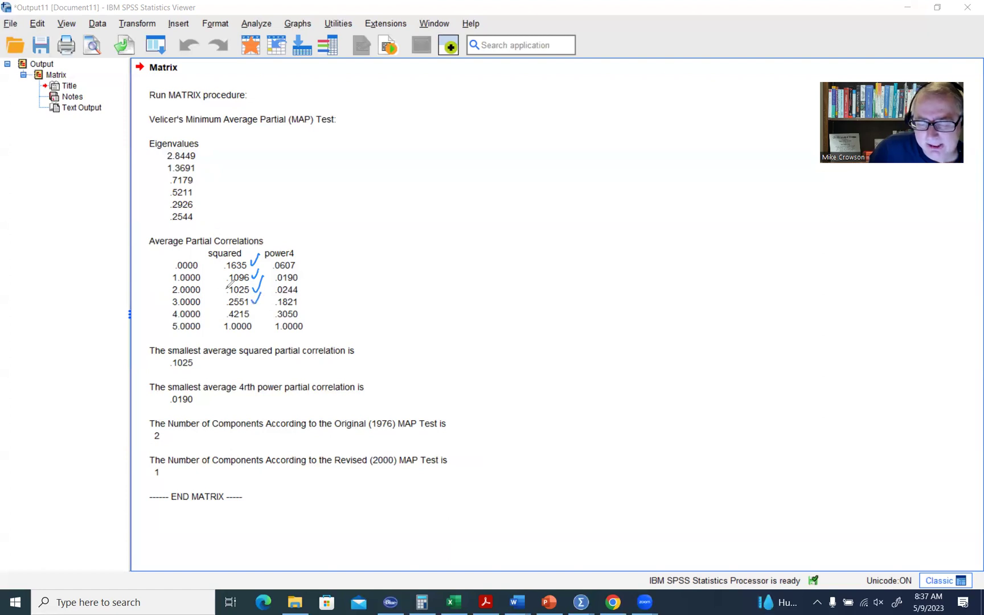
{"action": "left_click_drag", "start_coordinate": [221, 265], "coordinate": [222, 328]}
{"action": "mouse_move", "coordinate": [240, 283]}
{"action": "left_mouse_down"}
{"action": "mouse_move", "coordinate": [250, 286]}
{"action": "mouse_move", "coordinate": [237, 297]}
{"action": "mouse_move", "coordinate": [246, 279]}
{"action": "left_mouse_up"}
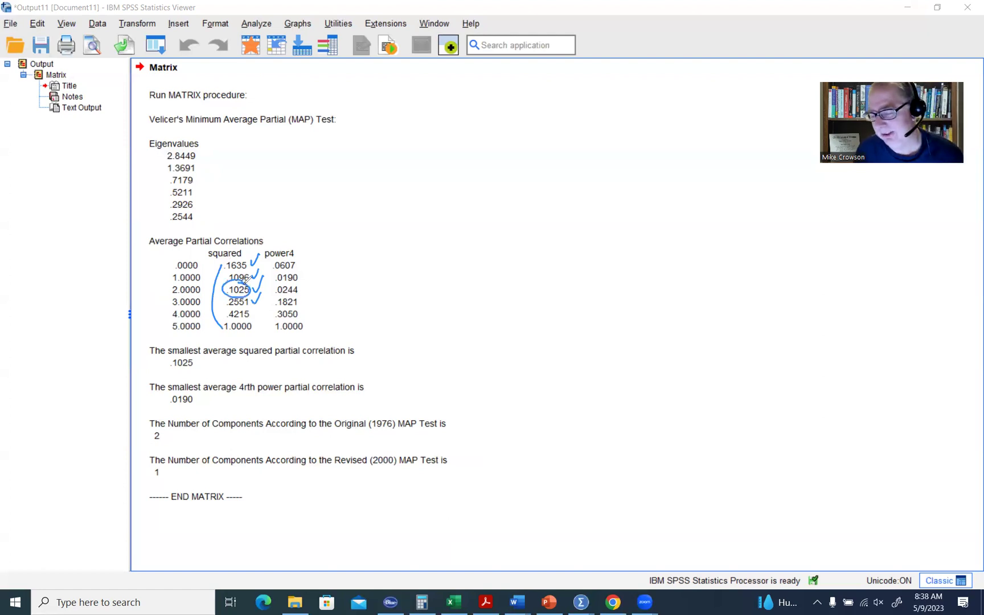